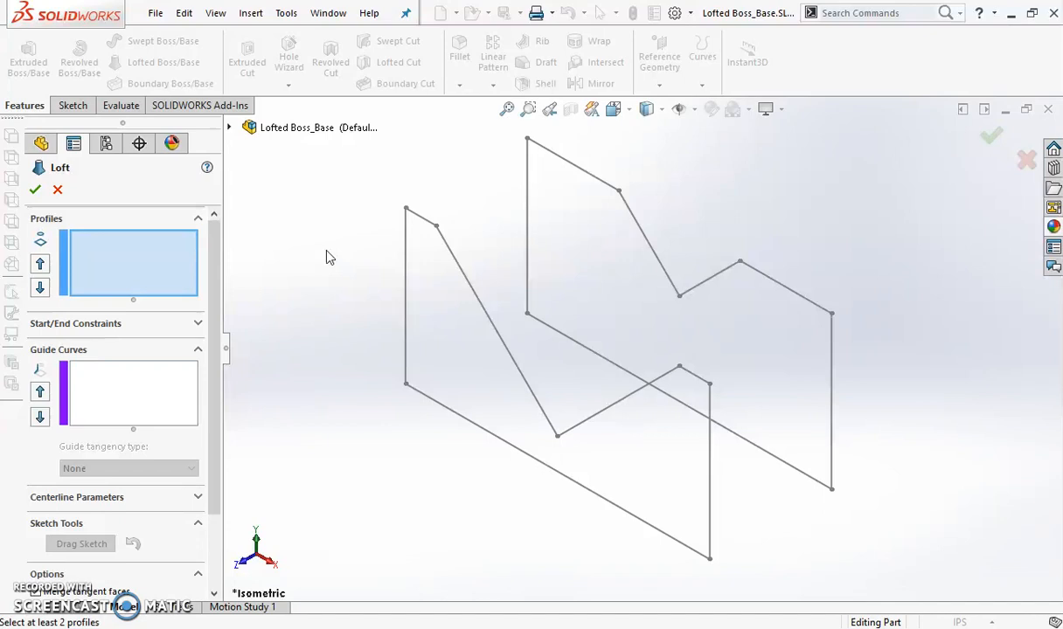
Loft a solid between the V-notched profiles Sketch1 and Sketch2, with the connector joining their matching corners
{"action": "left_click", "coordinate": [114, 252]}
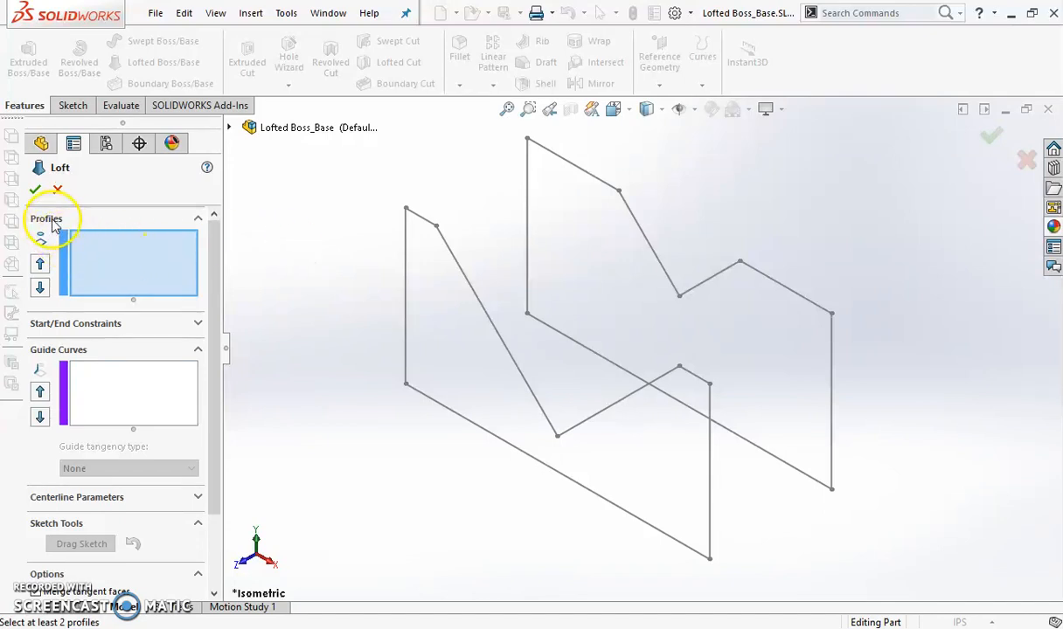
{"action": "left_click", "coordinate": [451, 254]}
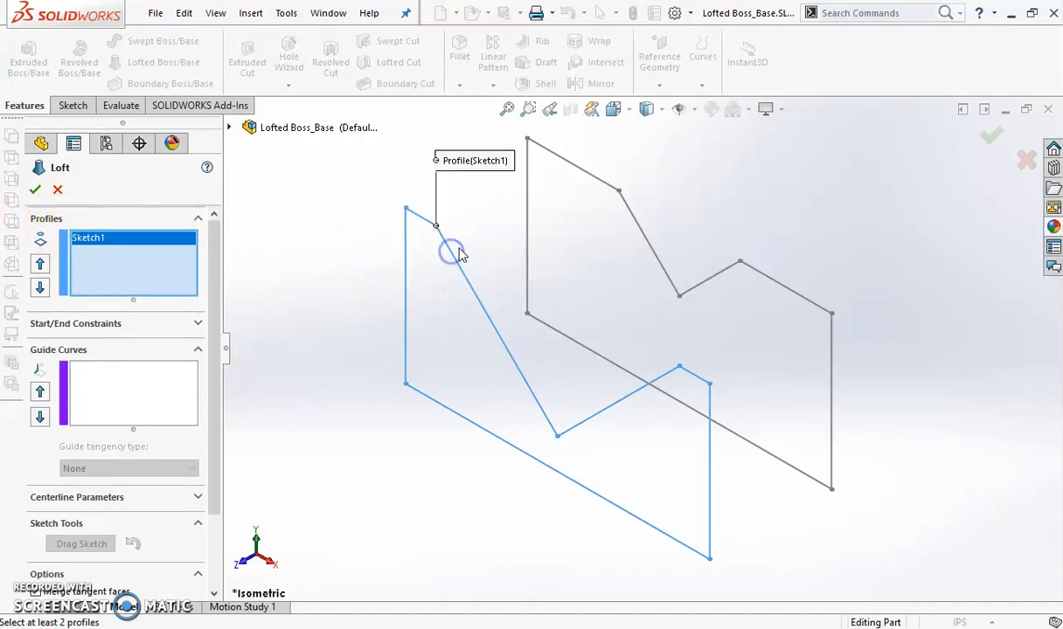
{"action": "left_click", "coordinate": [622, 203]}
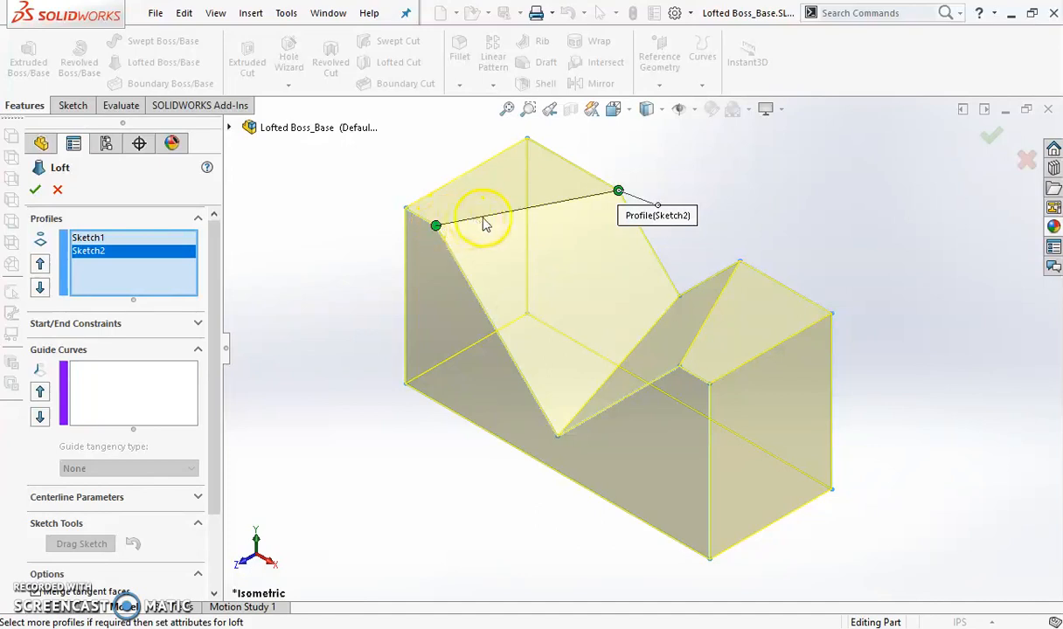
{"action": "mouse_move", "coordinate": [434, 225]}
{"action": "left_mouse_down"}
{"action": "mouse_move", "coordinate": [411, 214]}
{"action": "mouse_move", "coordinate": [415, 223]}
{"action": "left_mouse_up"}
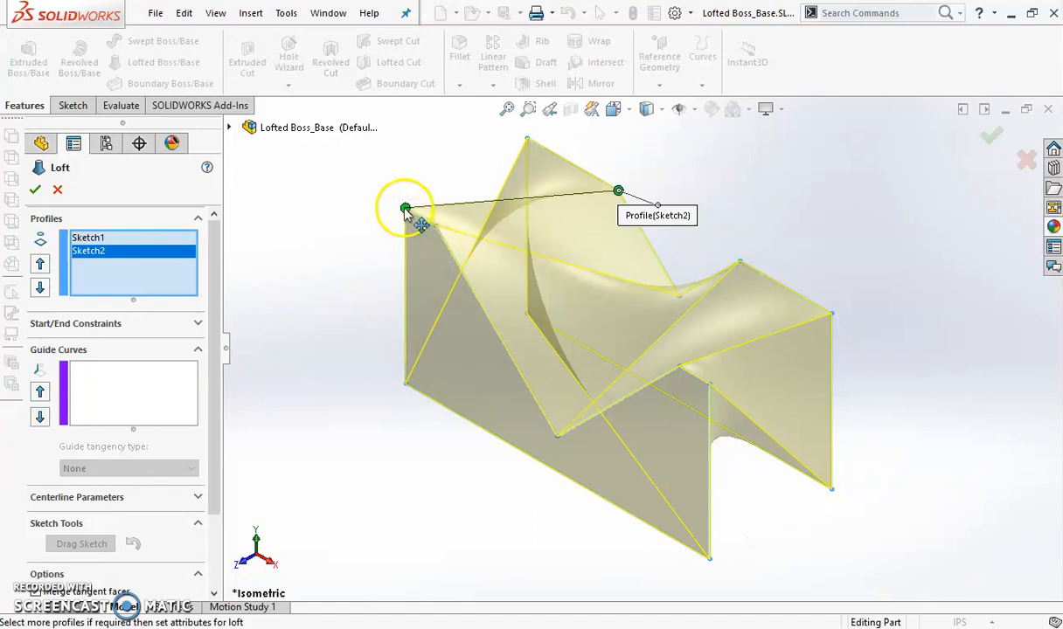
{"action": "left_click_drag", "start_coordinate": [405, 210], "coordinate": [435, 225]}
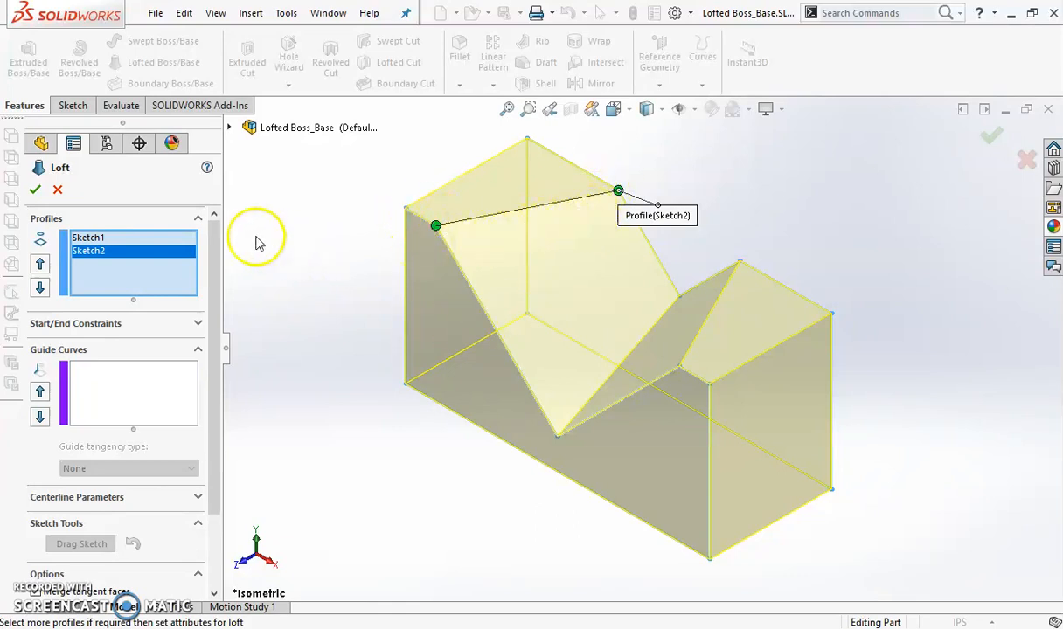
{"action": "left_click", "coordinate": [35, 189]}
{"action": "middle_click_drag", "start_coordinate": [647, 417], "coordinate": [638, 518]}
{"action": "scroll", "coordinate": [638, 517], "scroll_direction": "up", "scroll_amount": 3}
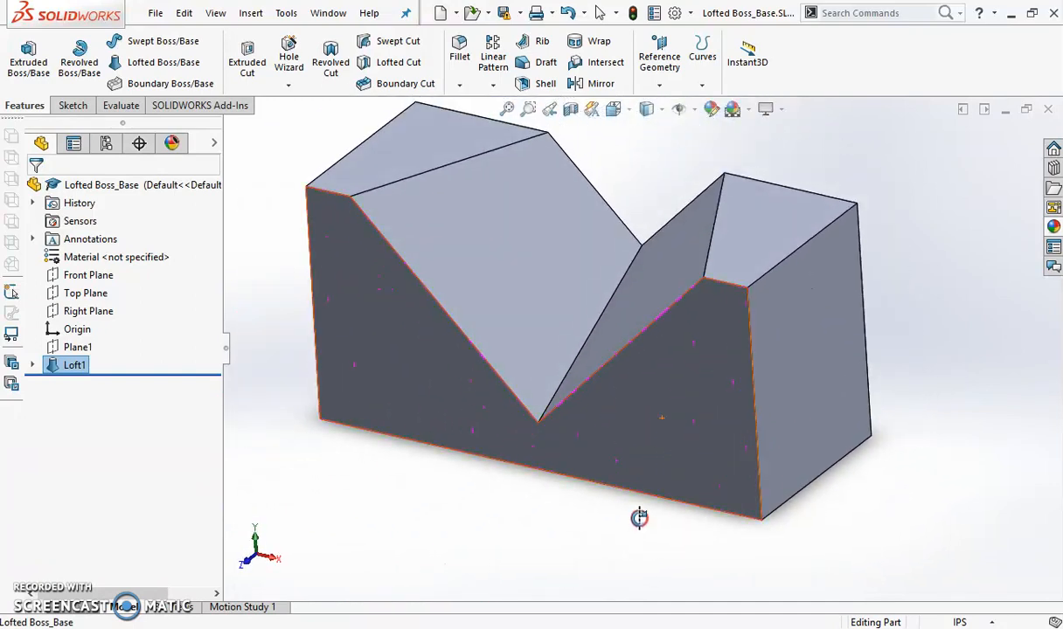
{"action": "scroll", "coordinate": [570, 323], "scroll_direction": "up", "scroll_amount": 1}
{"action": "scroll", "coordinate": [559, 232], "scroll_direction": "down", "scroll_amount": 1}
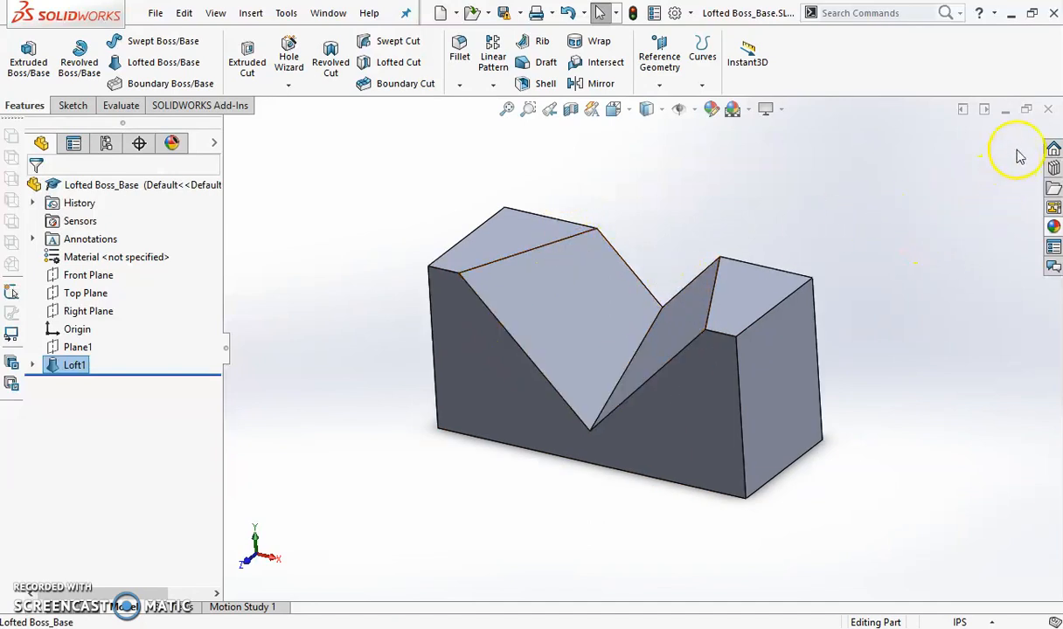
Close the Lofted Boss_Base part without saving its changes
{"action": "left_click", "coordinate": [1048, 111]}
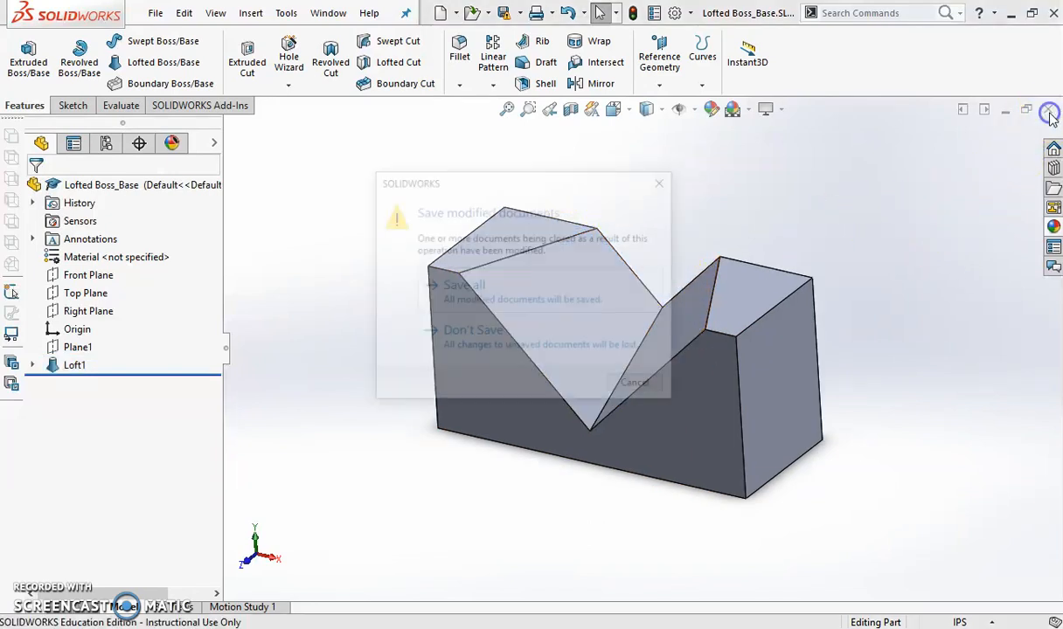
{"action": "left_click", "coordinate": [545, 342]}
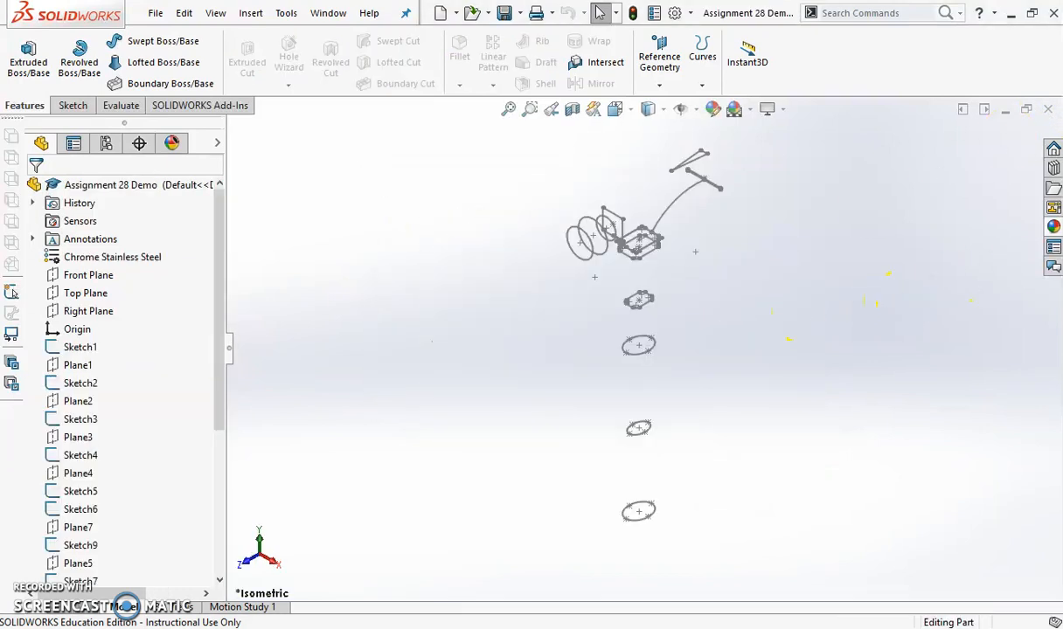
Switch to the Google Docs activity sheet to read the Assignment 28 hammer specifications, and return to SOLIDWORKS
{"action": "left_click", "coordinate": [1045, 278]}
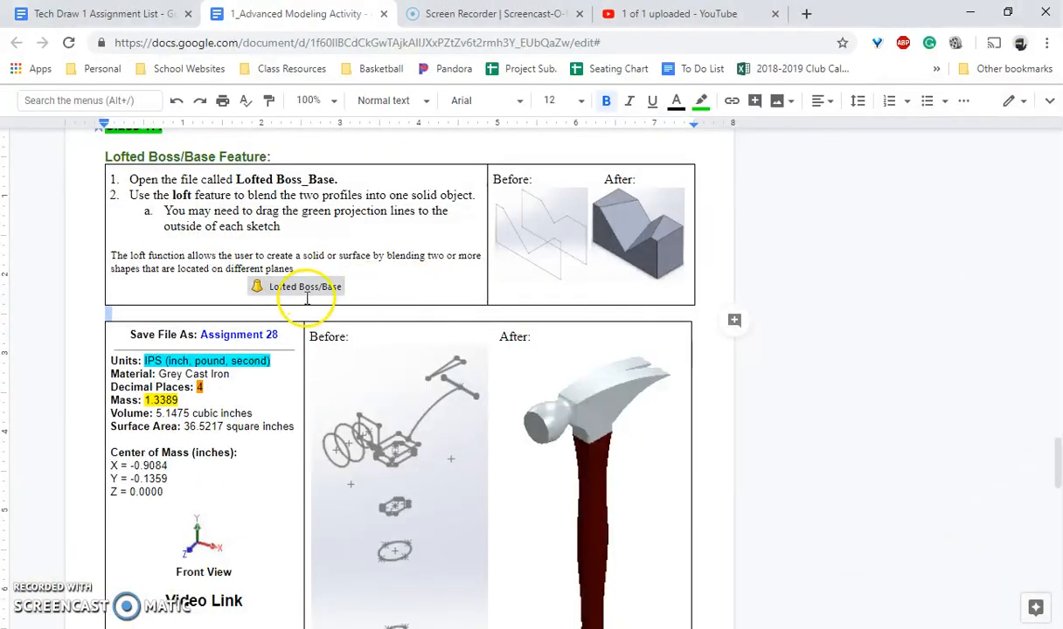
{"action": "scroll", "coordinate": [297, 297], "scroll_direction": "down", "scroll_amount": 2}
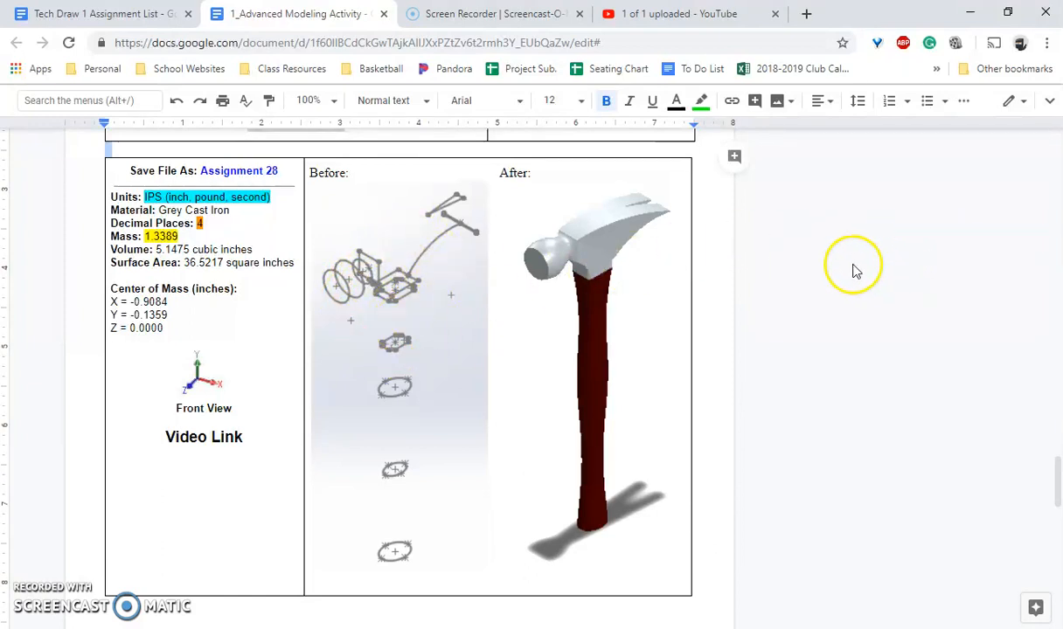
{"action": "key", "text": "alt+Tab"}
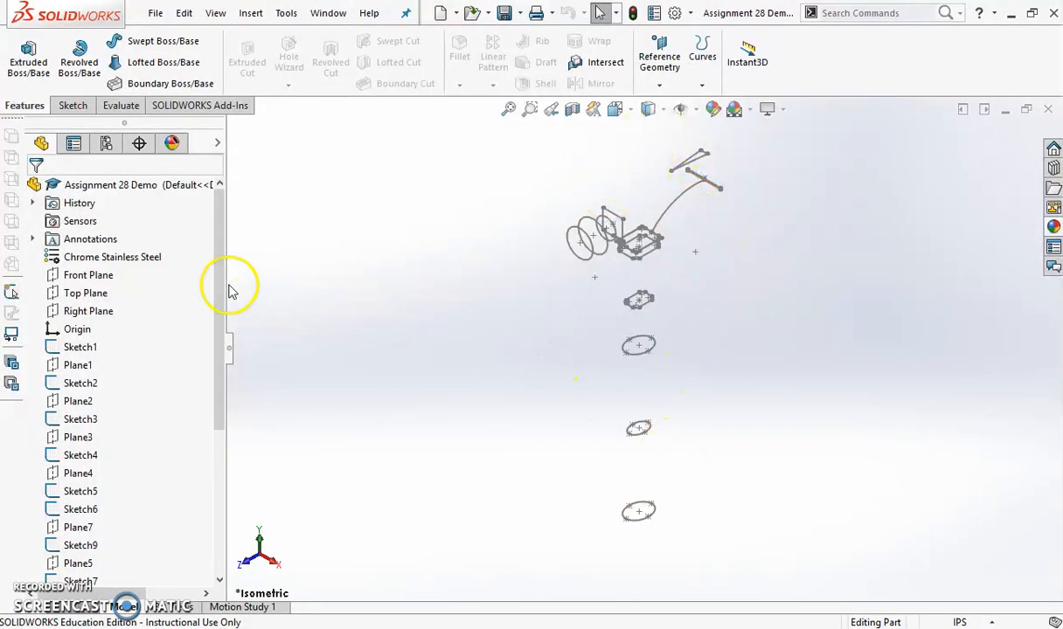
Examine the Assignment 28 hammer's sketches and planes, including the head circles, neck and claw curves, and handle profiles
{"action": "left_click_drag", "start_coordinate": [218, 244], "coordinate": [218, 394]}
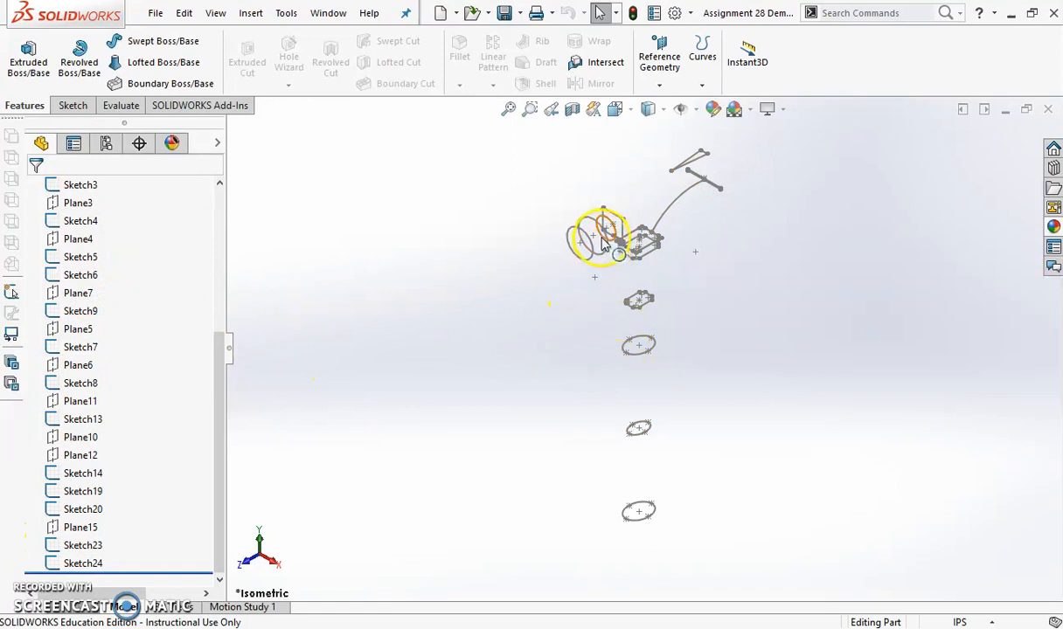
{"action": "scroll", "coordinate": [603, 245], "scroll_direction": "down", "scroll_amount": 10}
{"action": "middle_click_drag", "start_coordinate": [627, 322], "coordinate": [657, 299]}
{"action": "scroll", "coordinate": [663, 315], "scroll_direction": "up", "scroll_amount": 5}
{"action": "scroll", "coordinate": [802, 273], "scroll_direction": "down", "scroll_amount": 4}
{"action": "mouse_move", "coordinate": [801, 273]}
{"action": "middle_mouse_down"}
{"action": "mouse_move", "coordinate": [743, 309]}
{"action": "mouse_move", "coordinate": [759, 294]}
{"action": "mouse_move", "coordinate": [568, 338]}
{"action": "middle_mouse_up"}
{"action": "scroll", "coordinate": [308, 321], "scroll_direction": "up", "scroll_amount": 2}
{"action": "scroll", "coordinate": [444, 428], "scroll_direction": "down", "scroll_amount": 4}
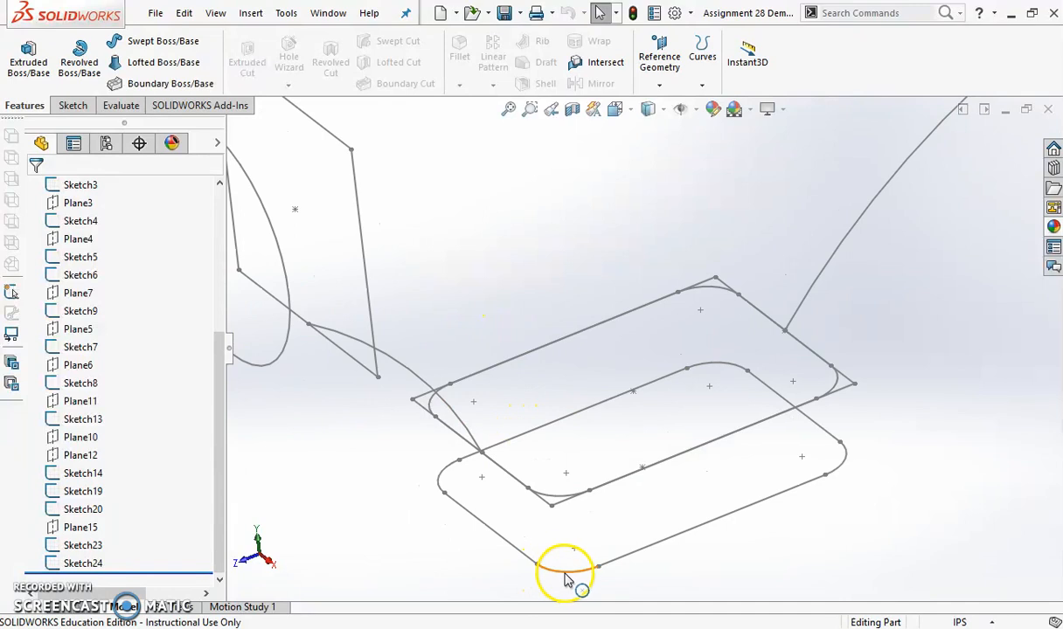
{"action": "scroll", "coordinate": [737, 373], "scroll_direction": "up", "scroll_amount": 3}
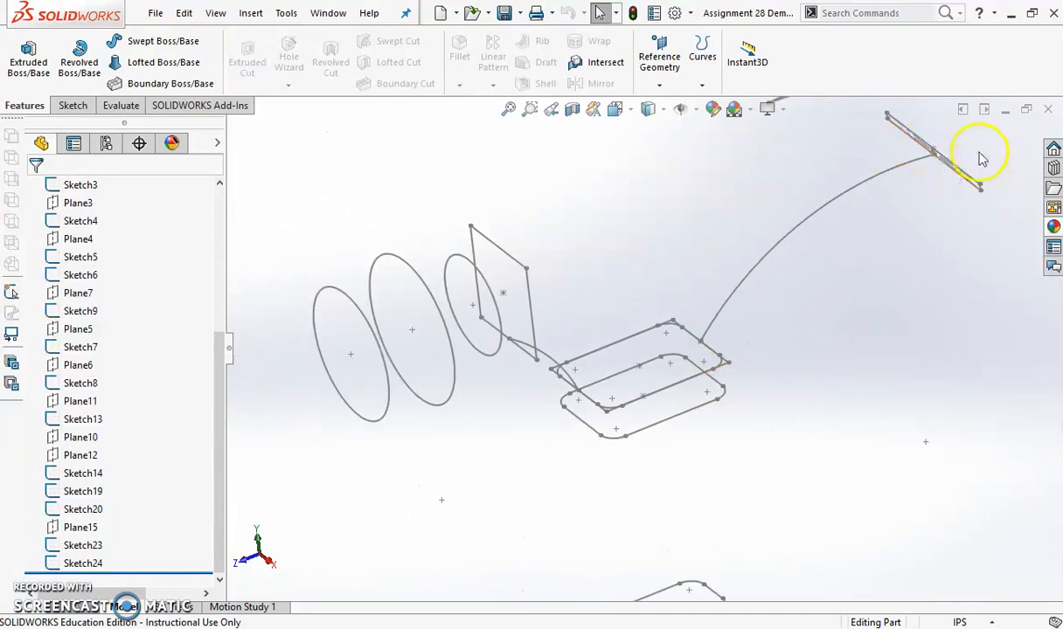
{"action": "scroll", "coordinate": [880, 168], "scroll_direction": "up", "scroll_amount": 2}
{"action": "scroll", "coordinate": [797, 159], "scroll_direction": "down", "scroll_amount": 4}
{"action": "scroll", "coordinate": [735, 224], "scroll_direction": "up", "scroll_amount": 5}
{"action": "scroll", "coordinate": [598, 526], "scroll_direction": "up", "scroll_amount": 3}
{"action": "scroll", "coordinate": [619, 512], "scroll_direction": "down", "scroll_amount": 4}
{"action": "scroll", "coordinate": [605, 472], "scroll_direction": "down", "scroll_amount": 1}
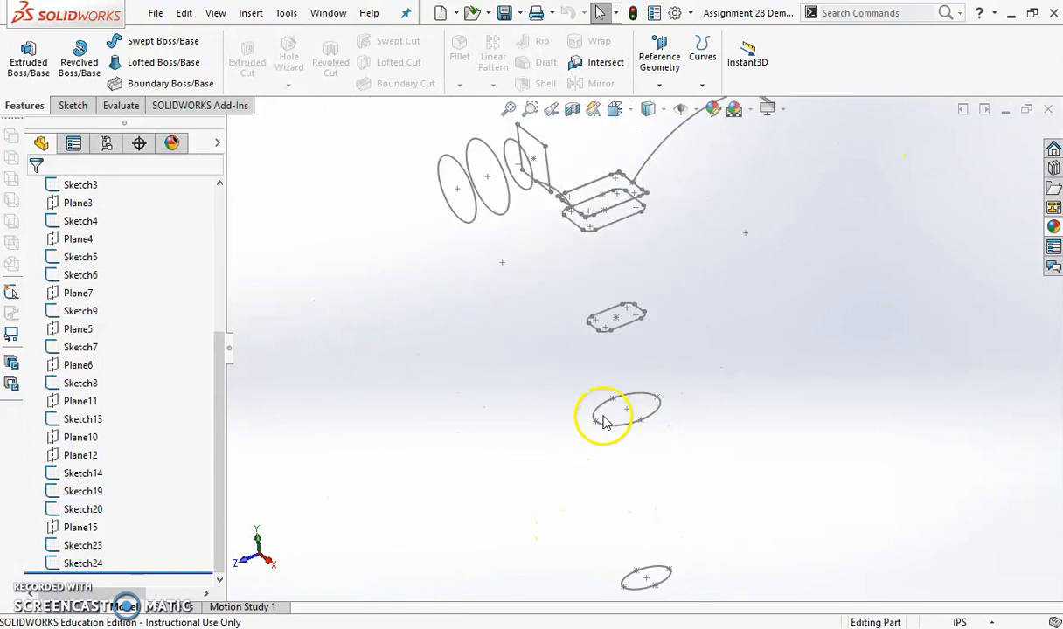
{"action": "scroll", "coordinate": [609, 387], "scroll_direction": "up", "scroll_amount": 2}
{"action": "scroll", "coordinate": [564, 248], "scroll_direction": "up", "scroll_amount": 1}
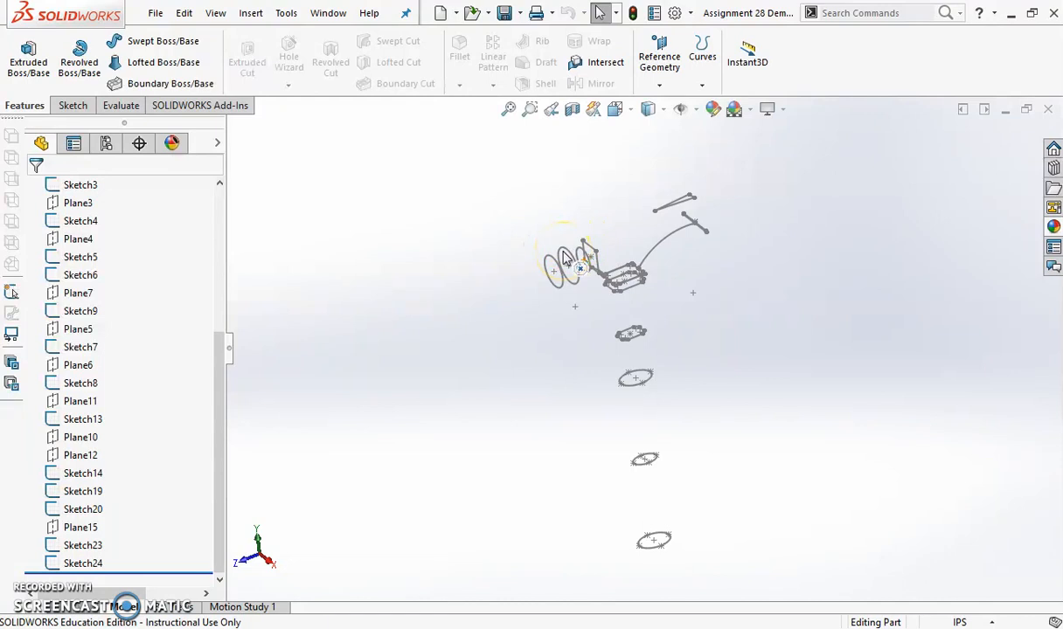
Loft the hammer's striking head through Sketch1, Sketch2, Sketch3 and the square Sketch4
{"action": "scroll", "coordinate": [592, 259], "scroll_direction": "down", "scroll_amount": 2}
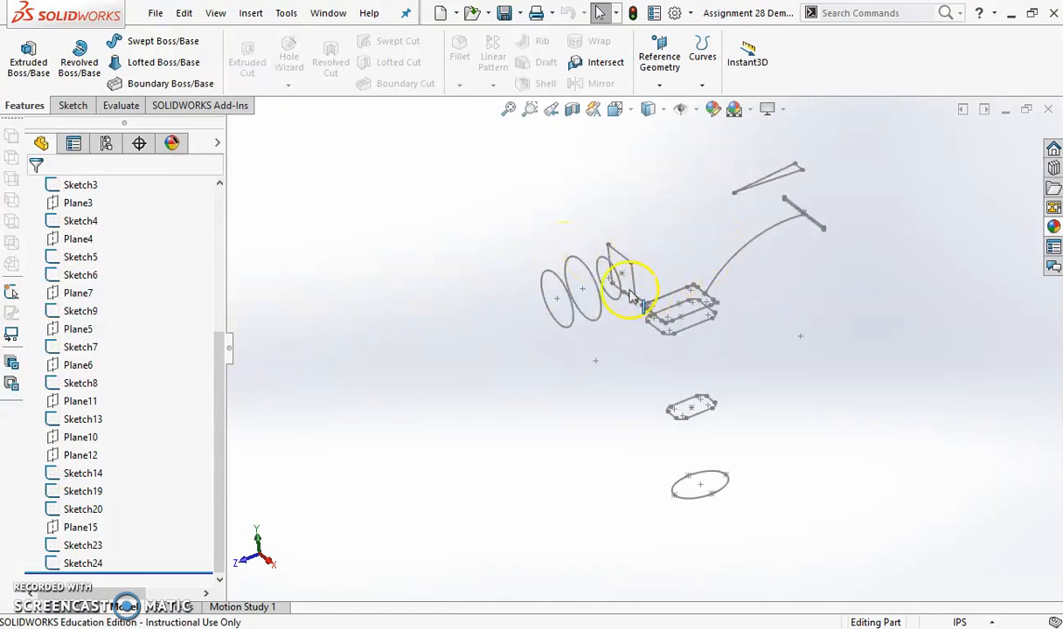
{"action": "scroll", "coordinate": [645, 297], "scroll_direction": "down", "scroll_amount": 2}
{"action": "mouse_move", "coordinate": [638, 353]}
{"action": "middle_mouse_down"}
{"action": "mouse_move", "coordinate": [655, 348]}
{"action": "mouse_move", "coordinate": [643, 349]}
{"action": "middle_mouse_up"}
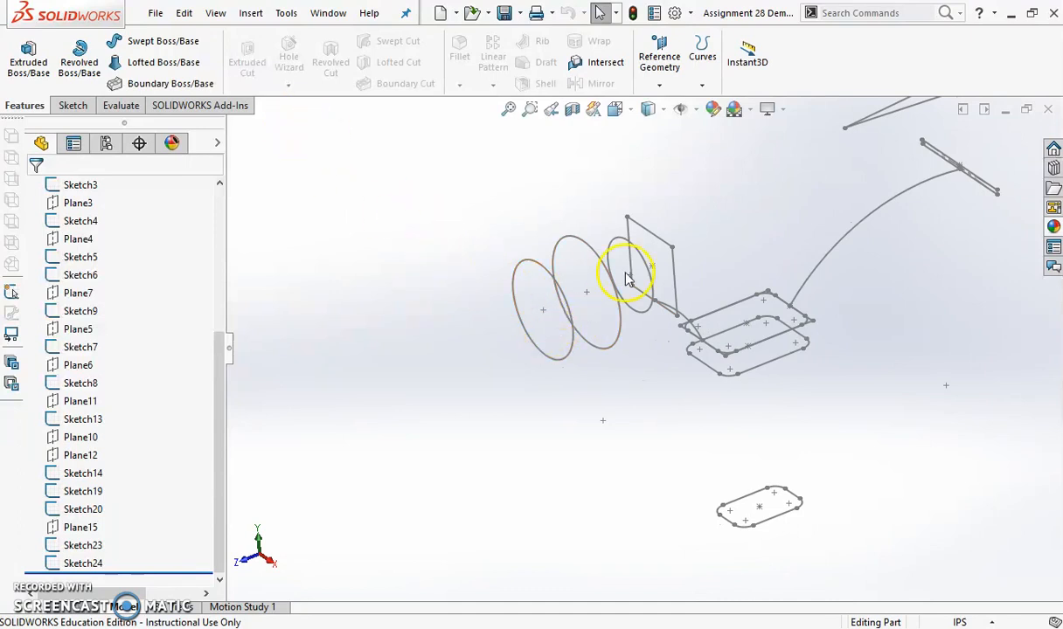
{"action": "left_click", "coordinate": [172, 69]}
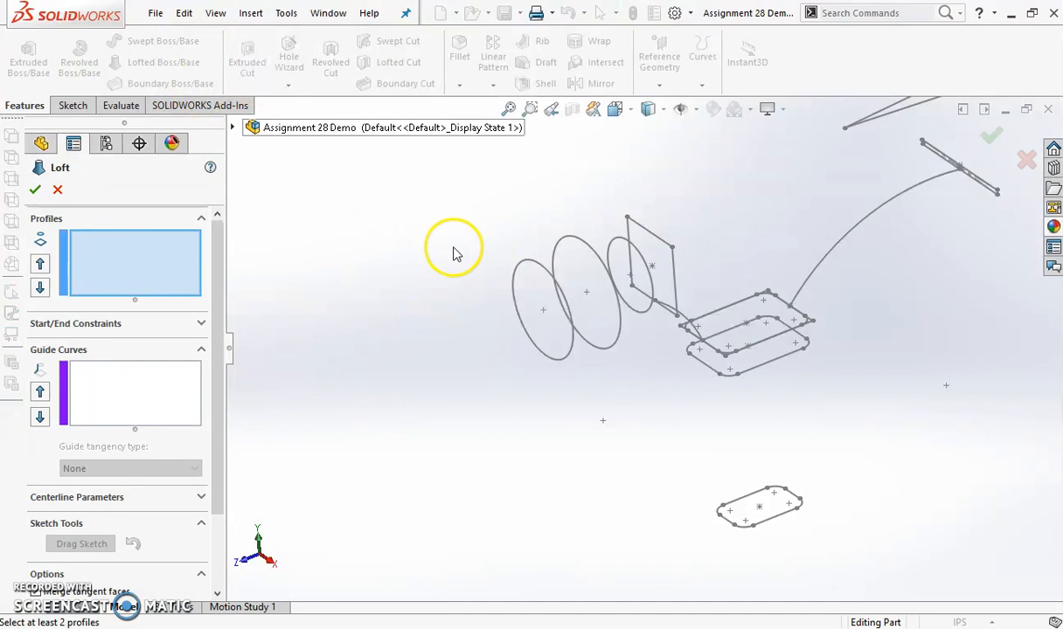
{"action": "left_click", "coordinate": [516, 285]}
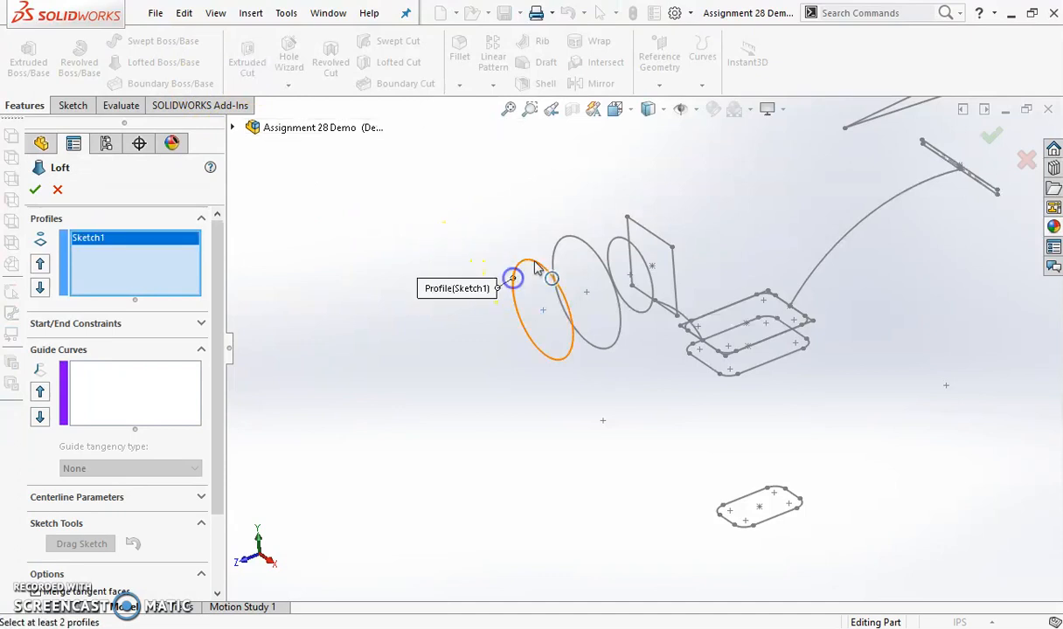
{"action": "left_click", "coordinate": [556, 242]}
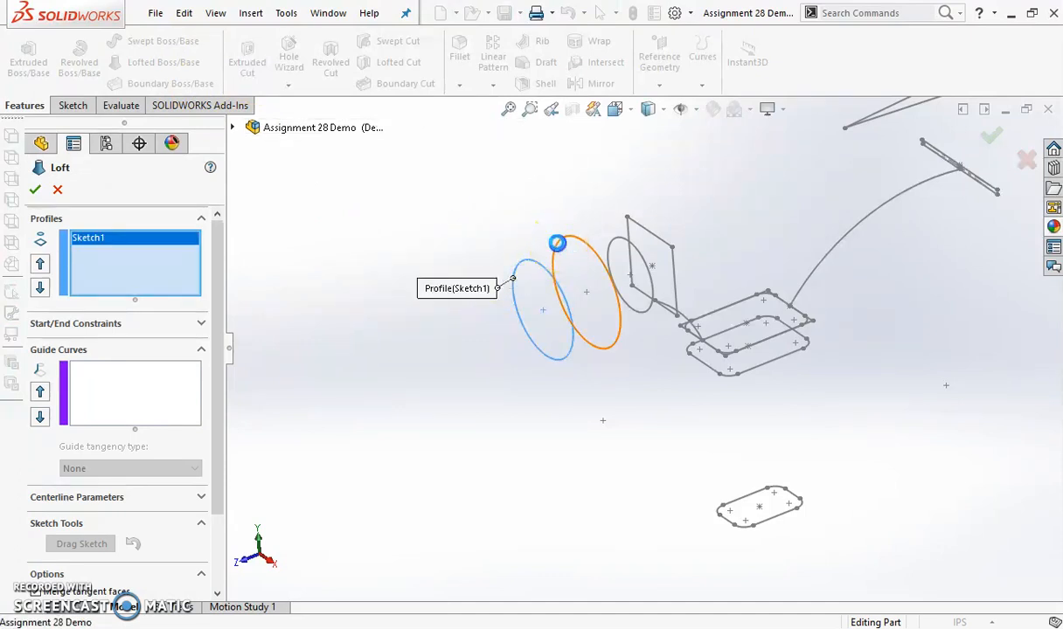
{"action": "left_click", "coordinate": [622, 239]}
{"action": "left_click", "coordinate": [633, 225]}
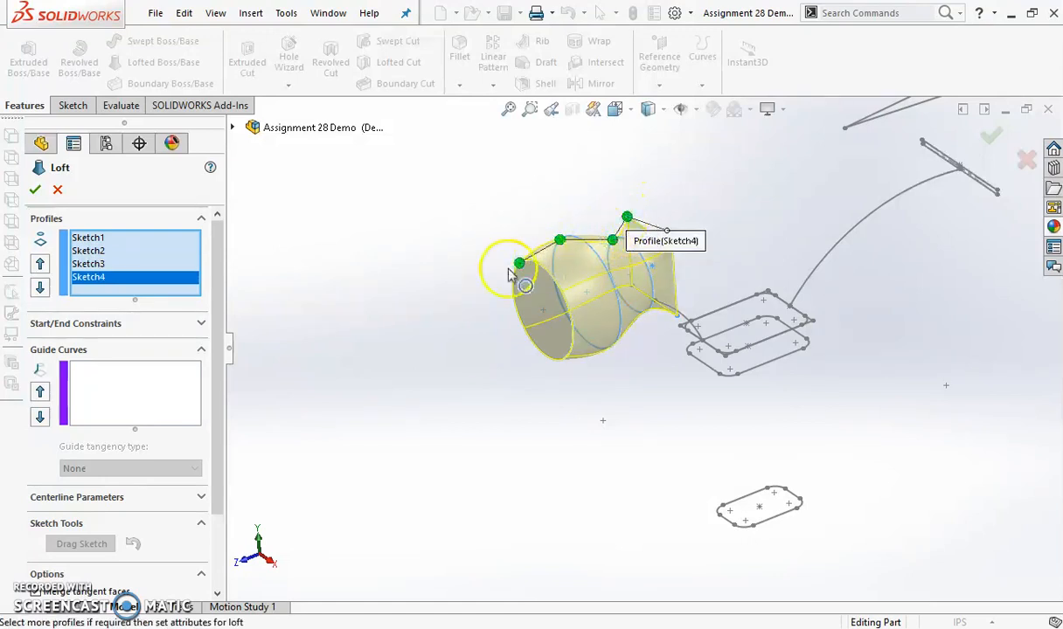
{"action": "left_click", "coordinate": [34, 192]}
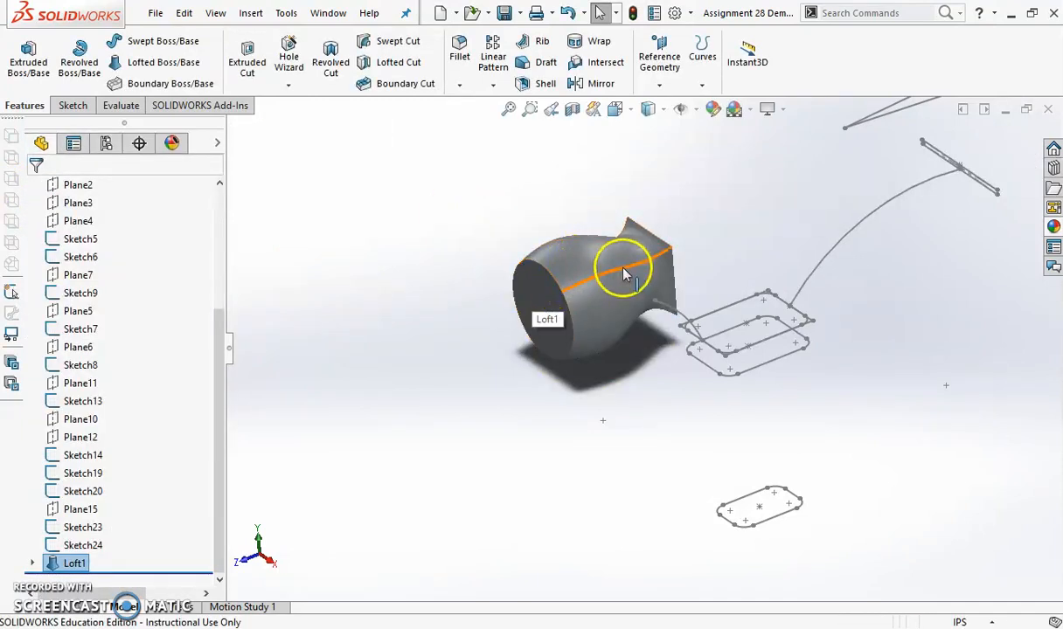
Start a loft with the square end face of the striking head and the sharp-cornered rectangle Sketch8 as profiles
{"action": "mouse_move", "coordinate": [651, 303]}
{"action": "middle_mouse_down"}
{"action": "mouse_move", "coordinate": [622, 162]}
{"action": "mouse_move", "coordinate": [505, 273]}
{"action": "mouse_move", "coordinate": [551, 256]}
{"action": "mouse_move", "coordinate": [650, 275]}
{"action": "mouse_move", "coordinate": [621, 262]}
{"action": "mouse_move", "coordinate": [565, 280]}
{"action": "mouse_move", "coordinate": [591, 306]}
{"action": "middle_mouse_up"}
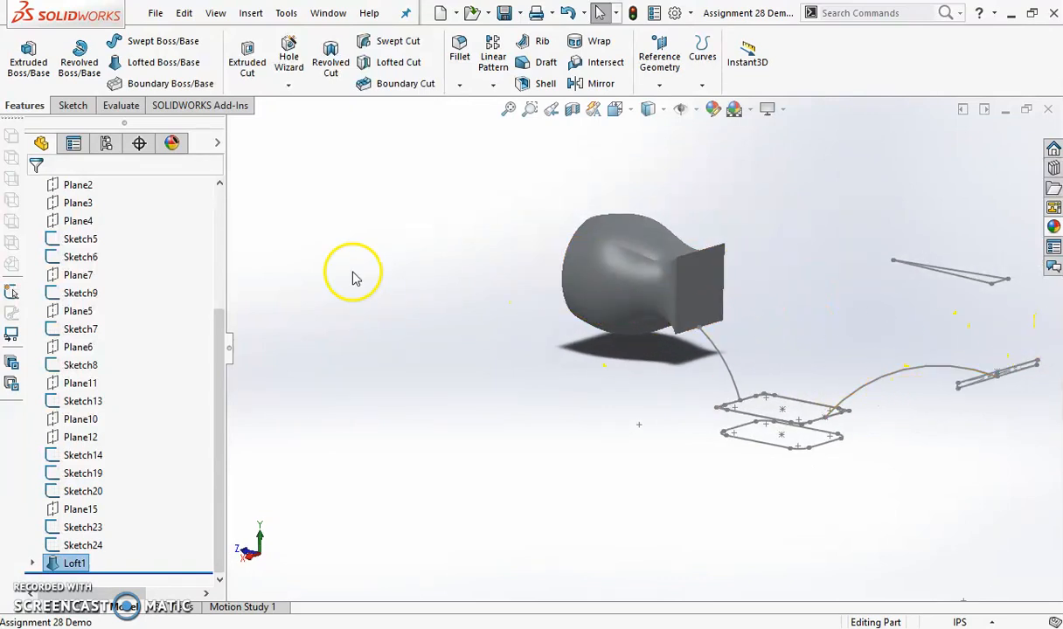
{"action": "left_click", "coordinate": [167, 66]}
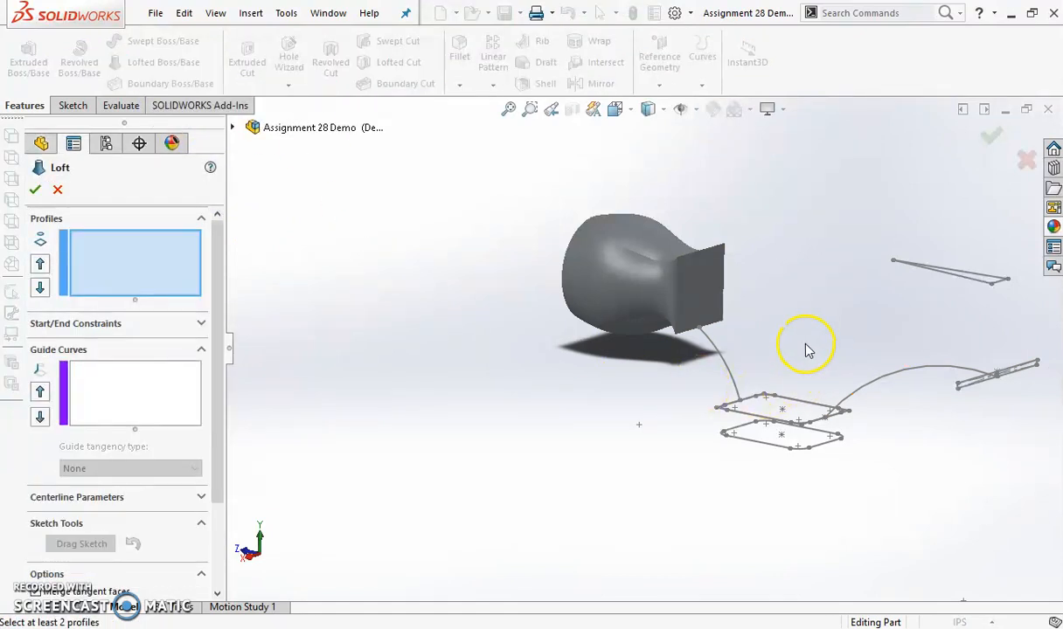
{"action": "scroll", "coordinate": [807, 349], "scroll_direction": "down", "scroll_amount": 3}
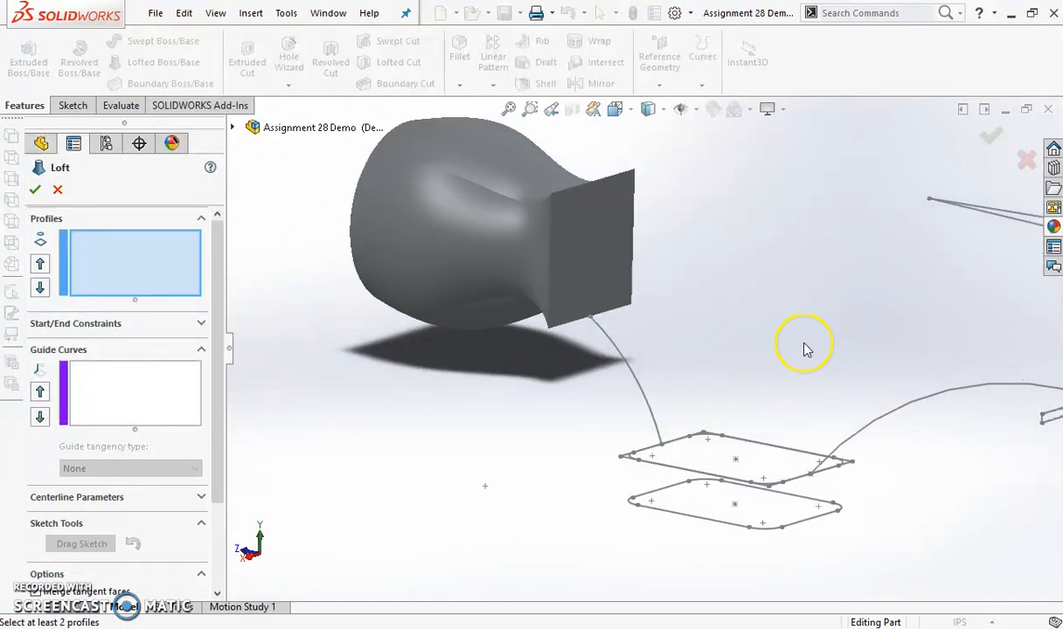
{"action": "left_click", "coordinate": [595, 247]}
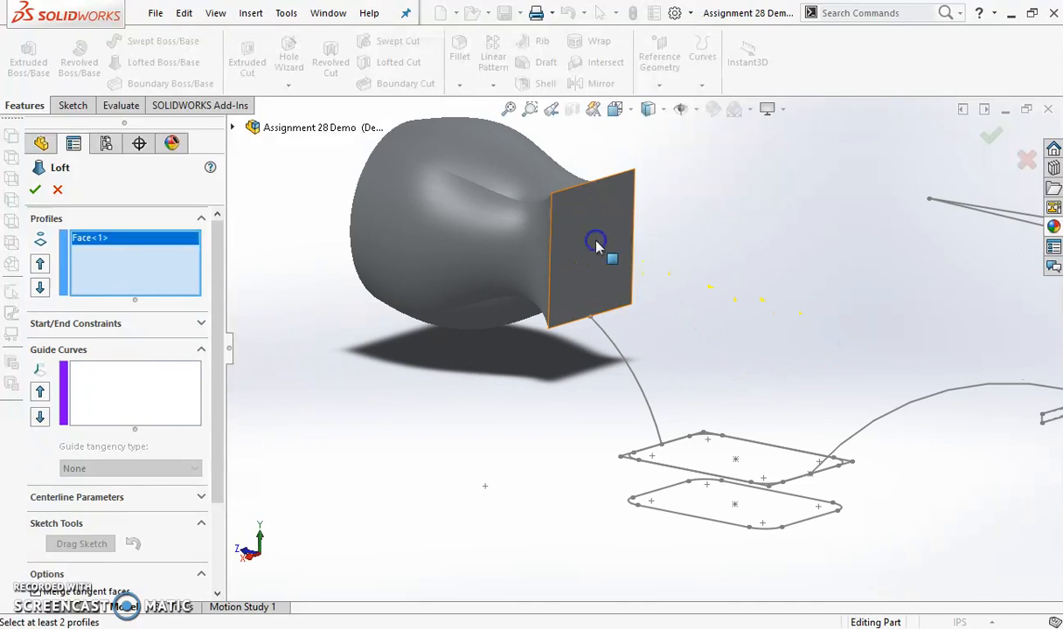
{"action": "mouse_move", "coordinate": [683, 379]}
{"action": "middle_mouse_down"}
{"action": "mouse_move", "coordinate": [723, 397]}
{"action": "mouse_move", "coordinate": [726, 456]}
{"action": "middle_mouse_up"}
{"action": "scroll", "coordinate": [704, 584], "scroll_direction": "up", "scroll_amount": 4}
{"action": "scroll", "coordinate": [635, 444], "scroll_direction": "down", "scroll_amount": 5}
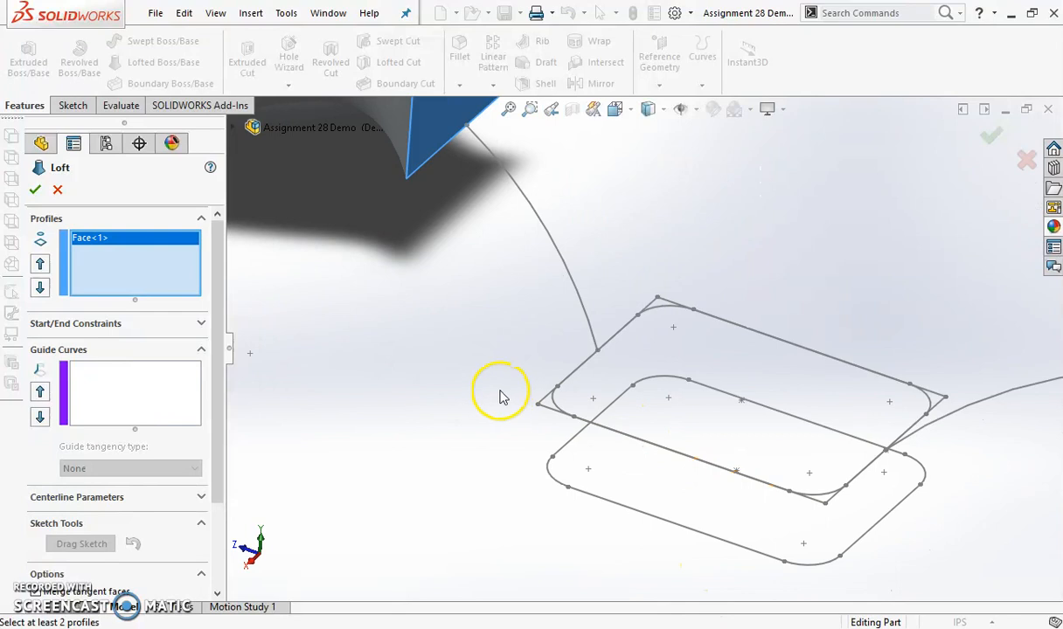
{"action": "scroll", "coordinate": [552, 378], "scroll_direction": "down", "scroll_amount": 4}
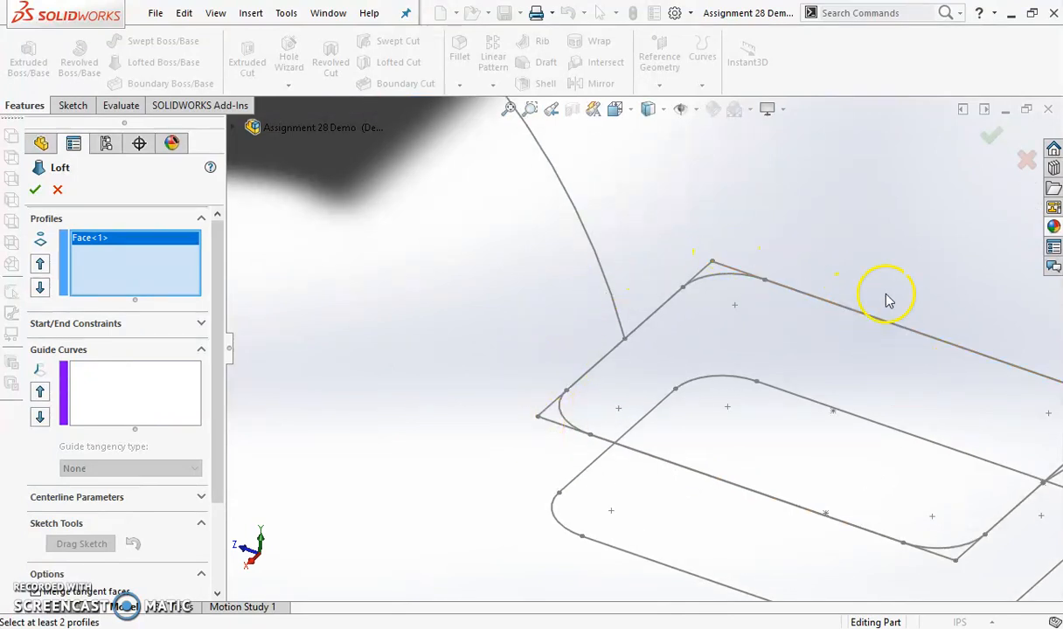
{"action": "left_click", "coordinate": [547, 408]}
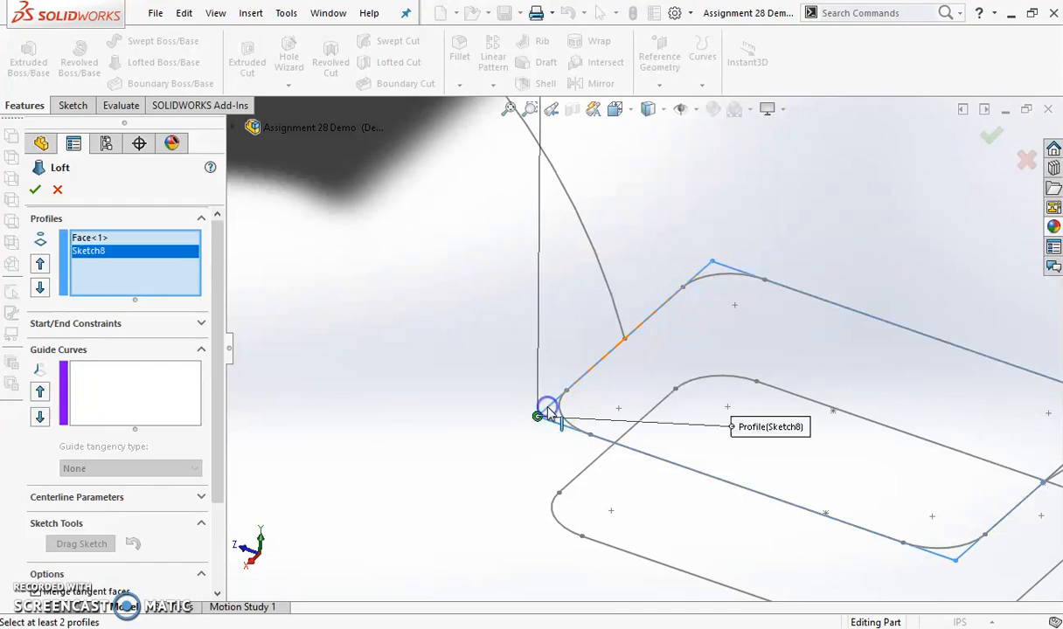
Move the loft connector on Sketch8 to the adjacent corner along the rectangle's short side nearest the striking head
{"action": "scroll", "coordinate": [559, 429], "scroll_direction": "up", "scroll_amount": 7}
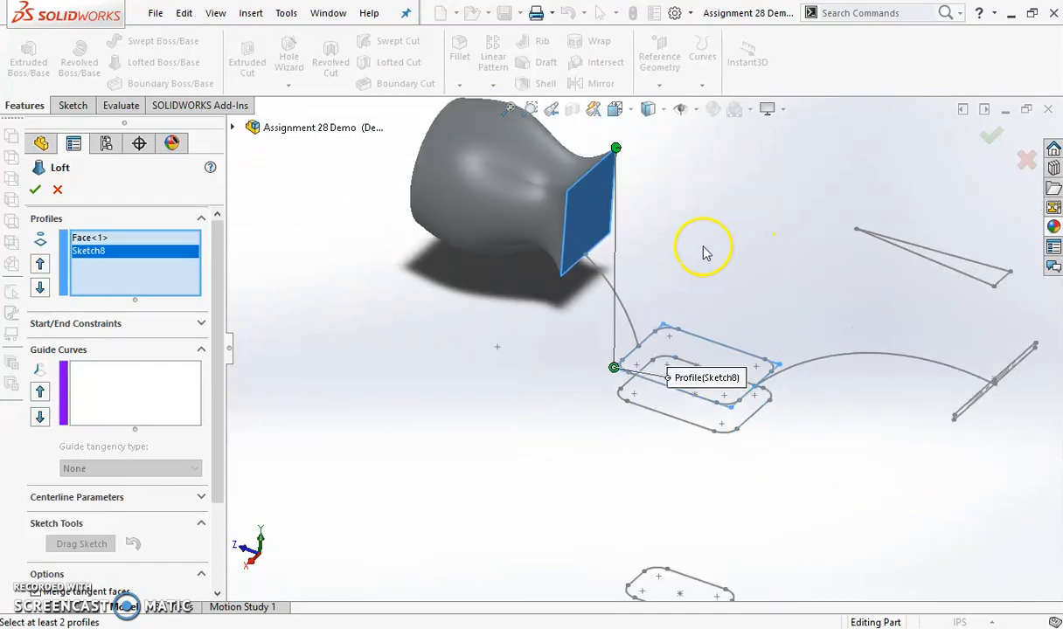
{"action": "scroll", "coordinate": [649, 208], "scroll_direction": "down", "scroll_amount": 1}
{"action": "scroll", "coordinate": [649, 208], "scroll_direction": "down", "scroll_amount": 1}
{"action": "left_click_drag", "start_coordinate": [600, 463], "coordinate": [616, 447]}
{"action": "left_click_drag", "start_coordinate": [667, 398], "coordinate": [667, 399]}
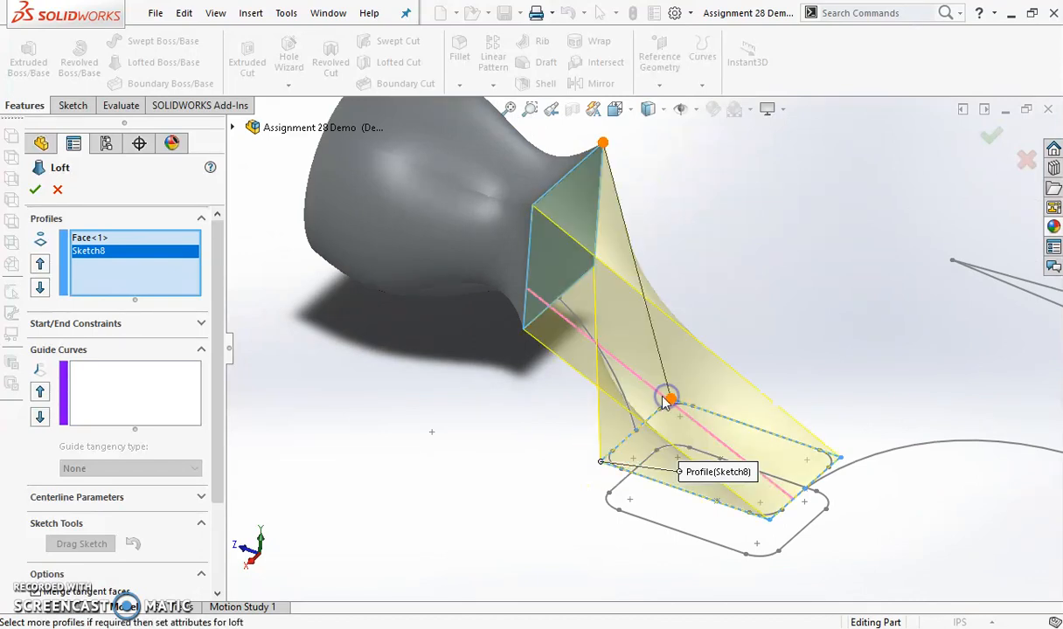
Add the curved Sketch19 beneath the neck as a guide curve for the loft between the square face and Sketch8
{"action": "middle_click_drag", "start_coordinate": [724, 441], "coordinate": [737, 407]}
{"action": "scroll", "coordinate": [752, 384], "scroll_direction": "up", "scroll_amount": 3}
{"action": "scroll", "coordinate": [821, 278], "scroll_direction": "down", "scroll_amount": 5}
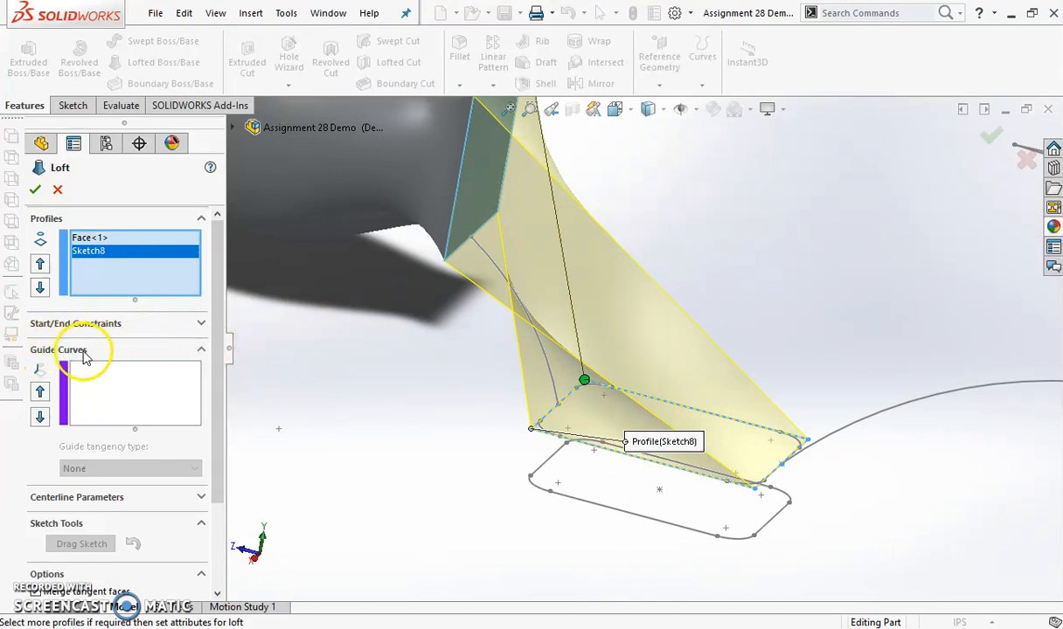
{"action": "left_click", "coordinate": [85, 384]}
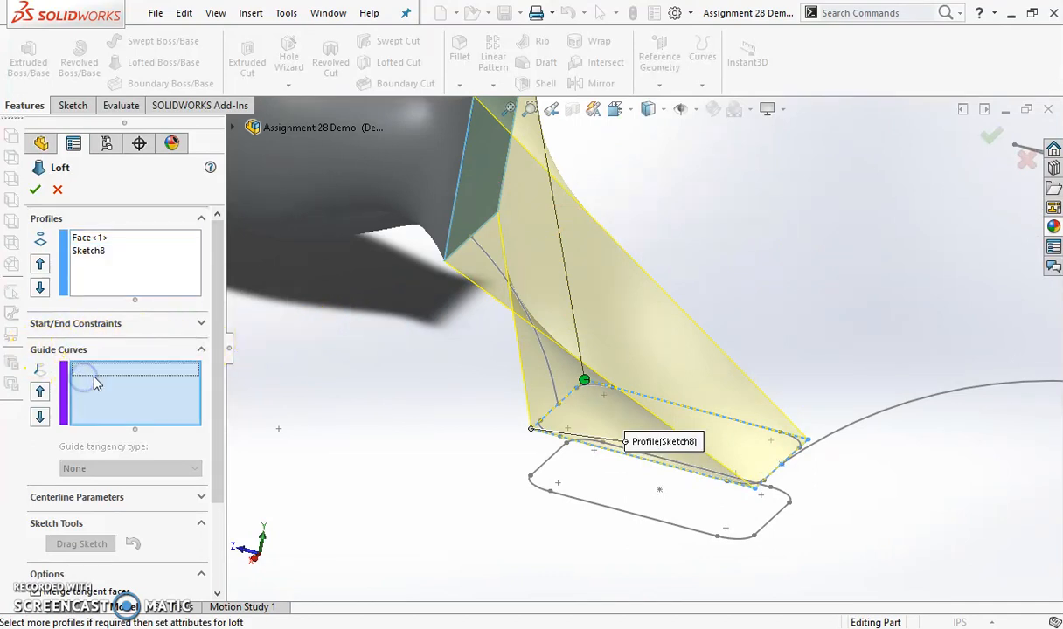
{"action": "scroll", "coordinate": [612, 330], "scroll_direction": "up", "scroll_amount": 5}
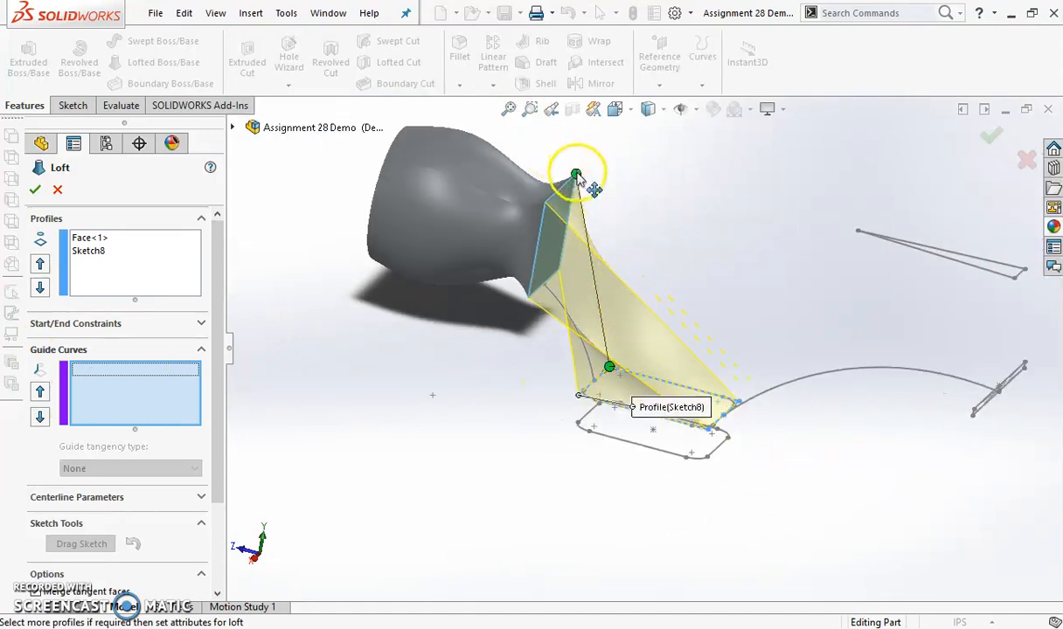
{"action": "scroll", "coordinate": [629, 299], "scroll_direction": "down", "scroll_amount": 2}
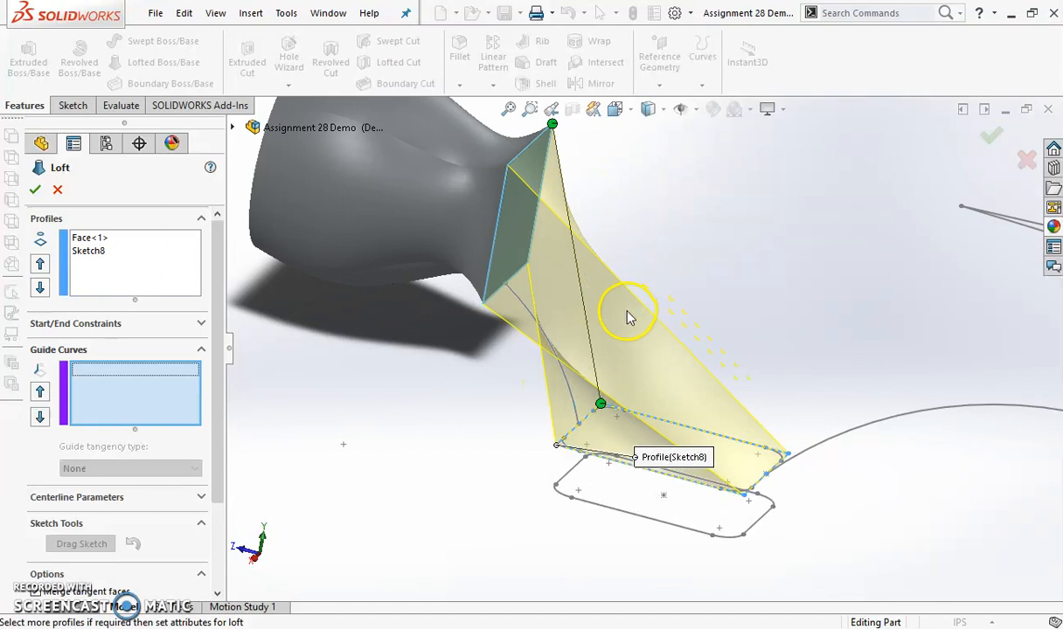
{"action": "middle_click_drag", "start_coordinate": [780, 352], "coordinate": [785, 305]}
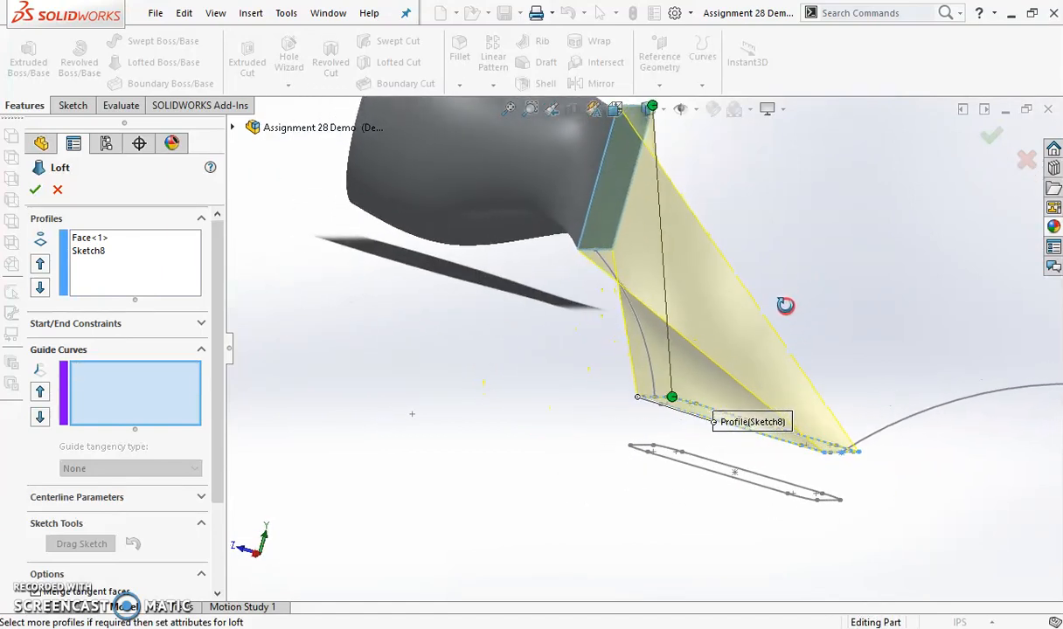
{"action": "scroll", "coordinate": [621, 301], "scroll_direction": "down", "scroll_amount": 3}
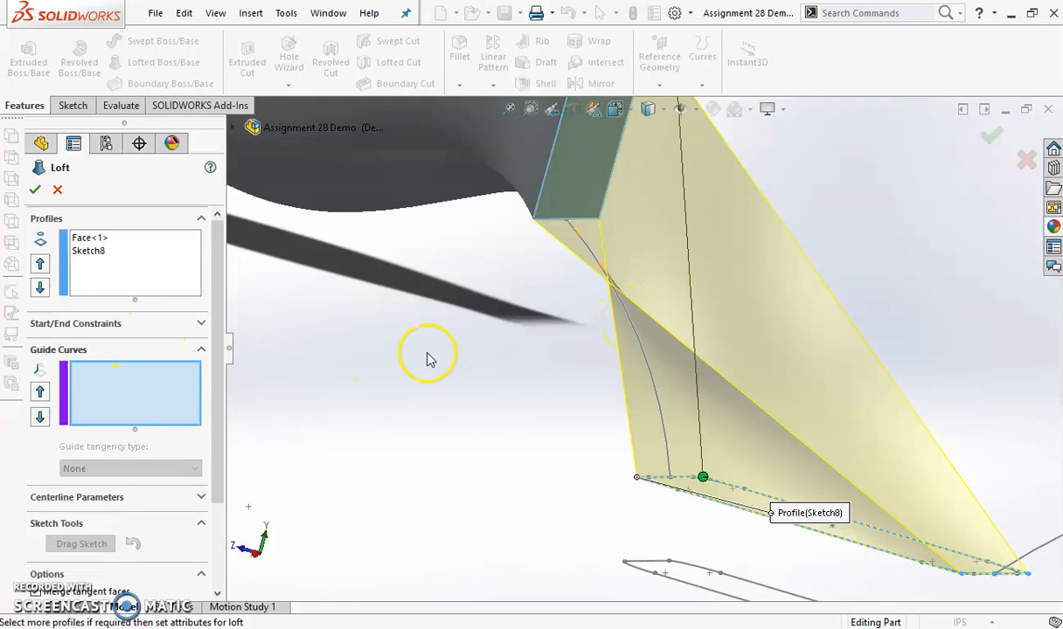
{"action": "left_click", "coordinate": [643, 352]}
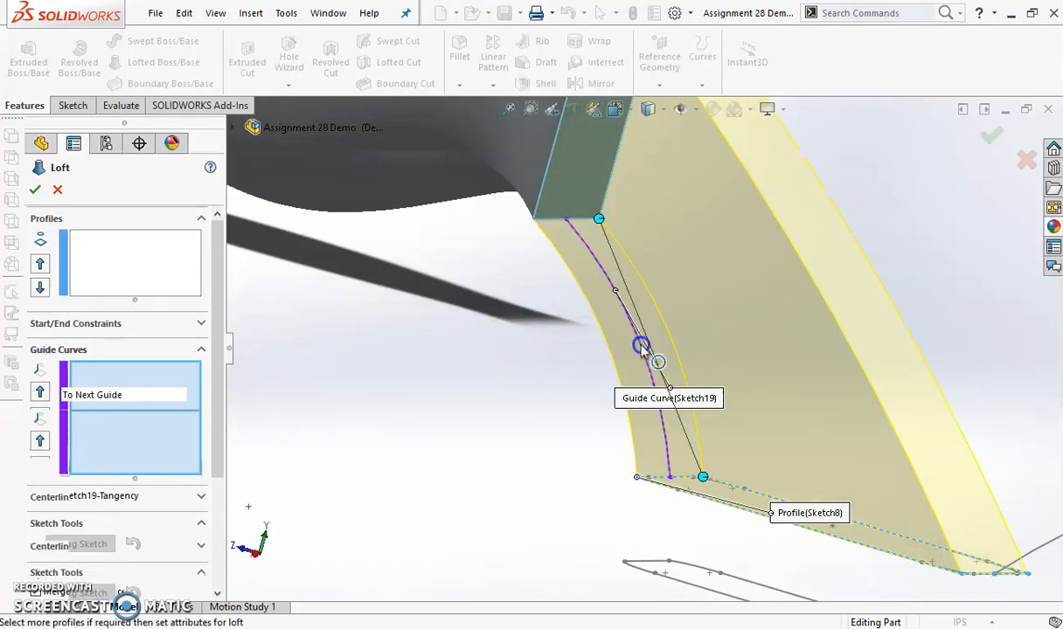
Check the curved neck preview from the side and complete the loft with the guide curve influence set to To Next Guide
{"action": "scroll", "coordinate": [676, 408], "scroll_direction": "up", "scroll_amount": 3}
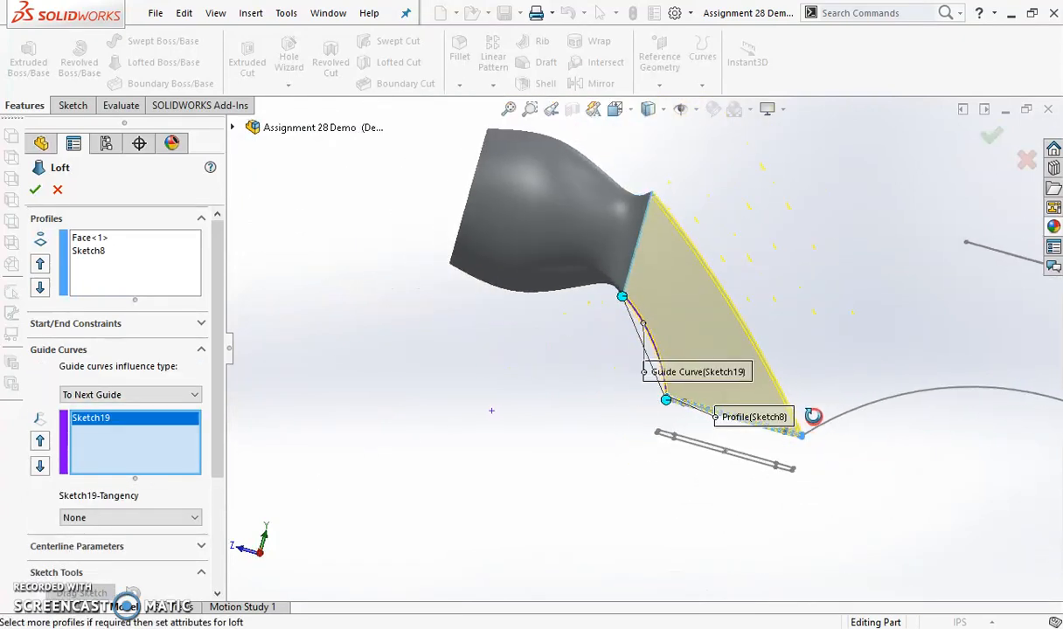
{"action": "scroll", "coordinate": [664, 345], "scroll_direction": "down", "scroll_amount": 5}
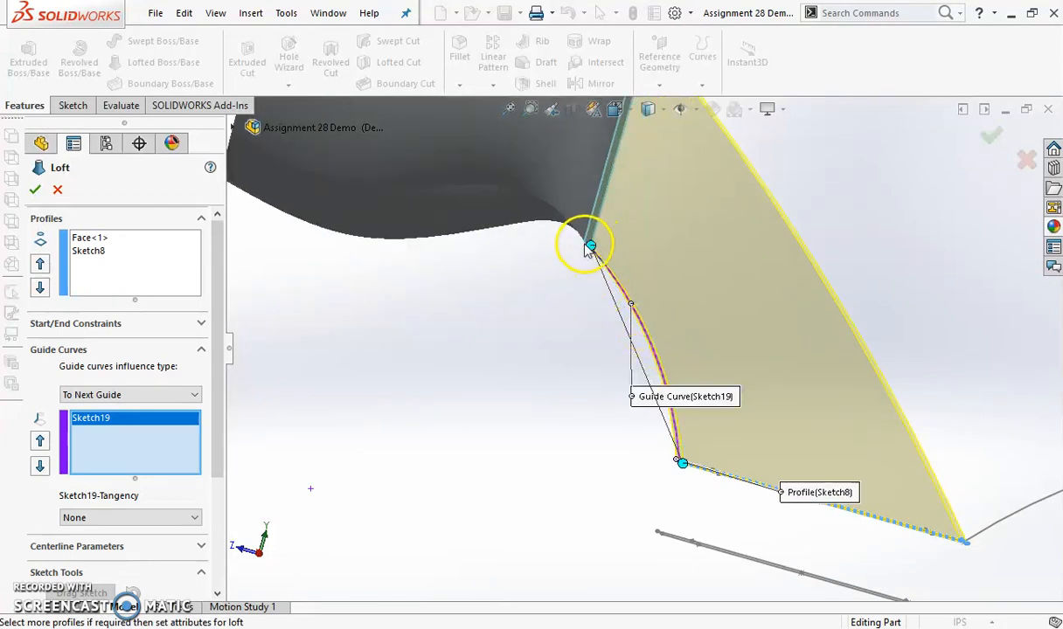
{"action": "scroll", "coordinate": [787, 411], "scroll_direction": "up", "scroll_amount": 4}
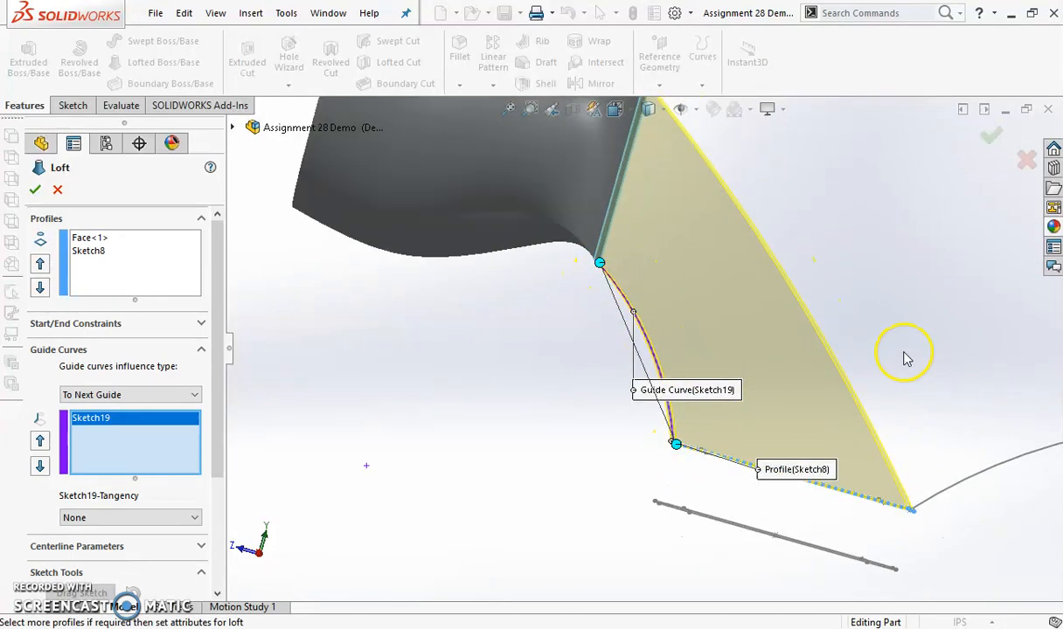
{"action": "middle_click_drag", "start_coordinate": [833, 337], "coordinate": [803, 351]}
{"action": "scroll", "coordinate": [665, 333], "scroll_direction": "down", "scroll_amount": 2}
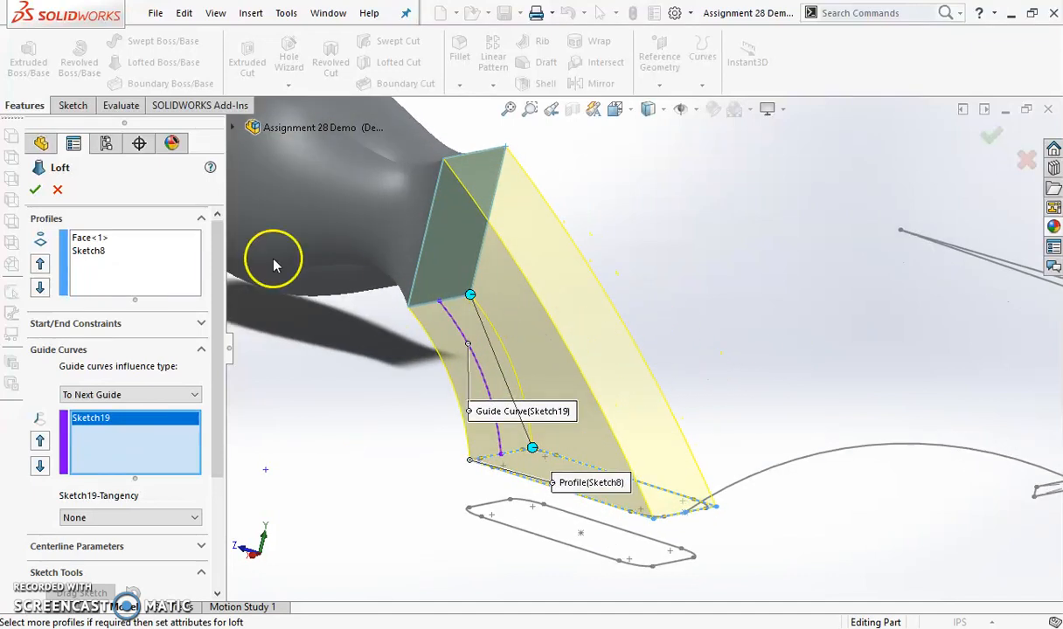
{"action": "left_click", "coordinate": [37, 189]}
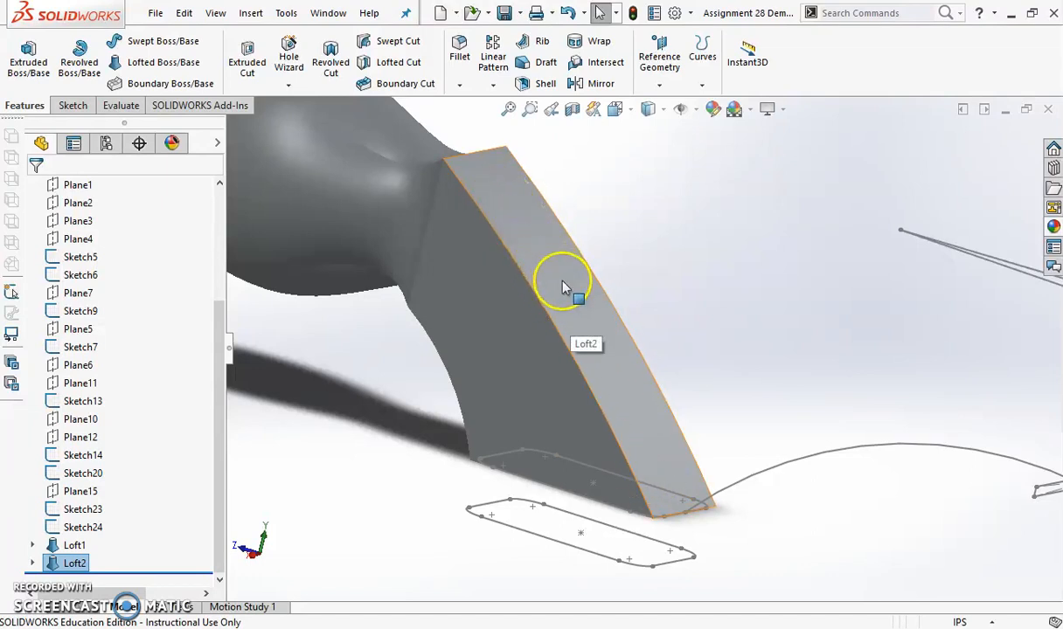
Loft the claw from the neck's long curved face on the claw side to the thin rectangle Sketch5, using Sketch20 as guide curve
{"action": "scroll", "coordinate": [681, 410], "scroll_direction": "up", "scroll_amount": 3}
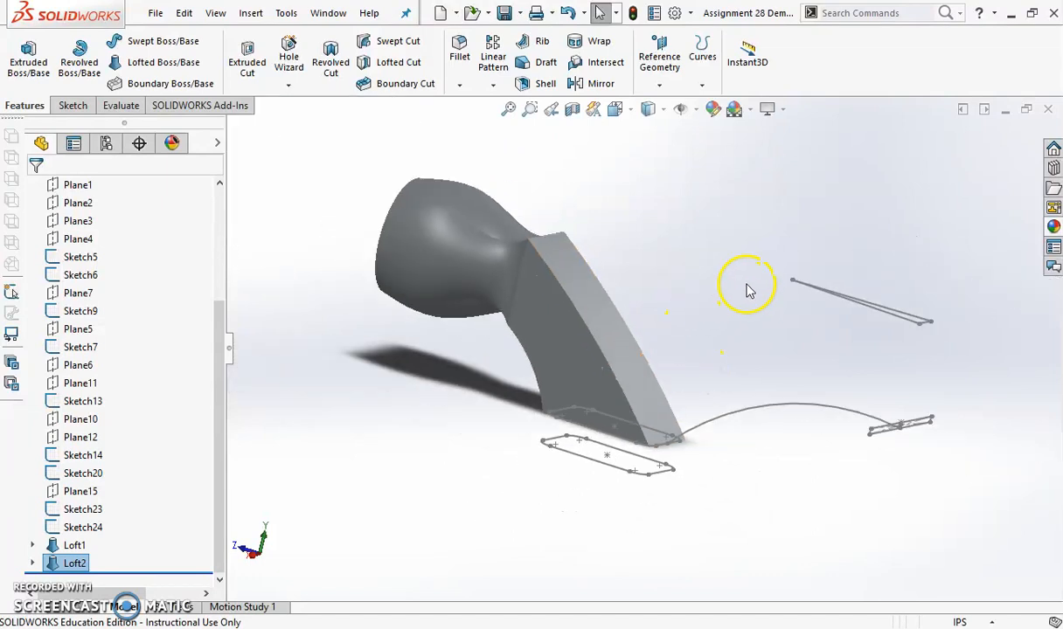
{"action": "left_click", "coordinate": [194, 63]}
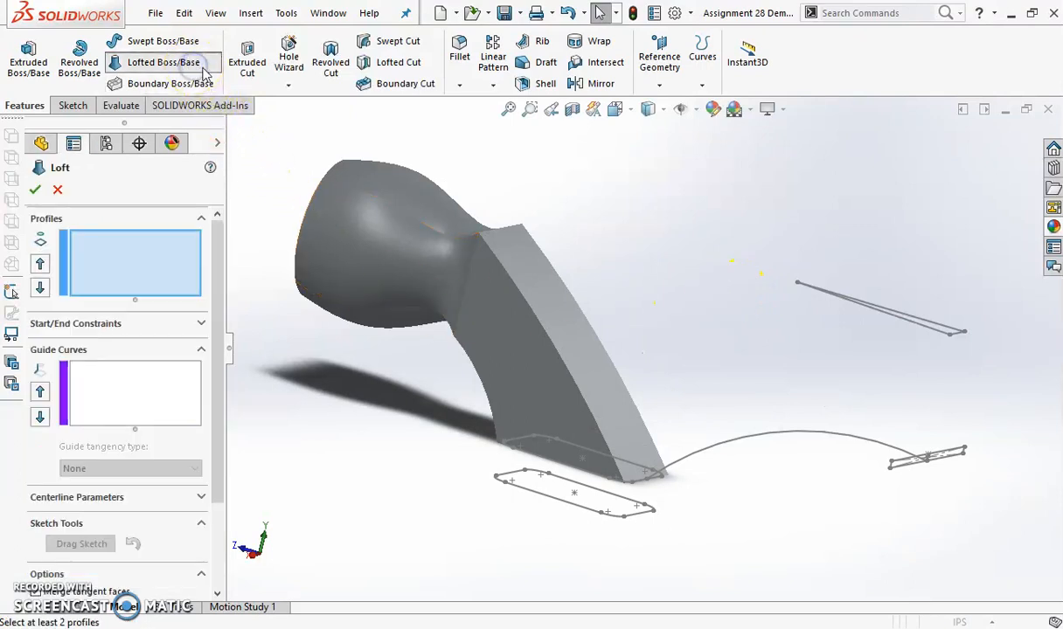
{"action": "left_click", "coordinate": [570, 337]}
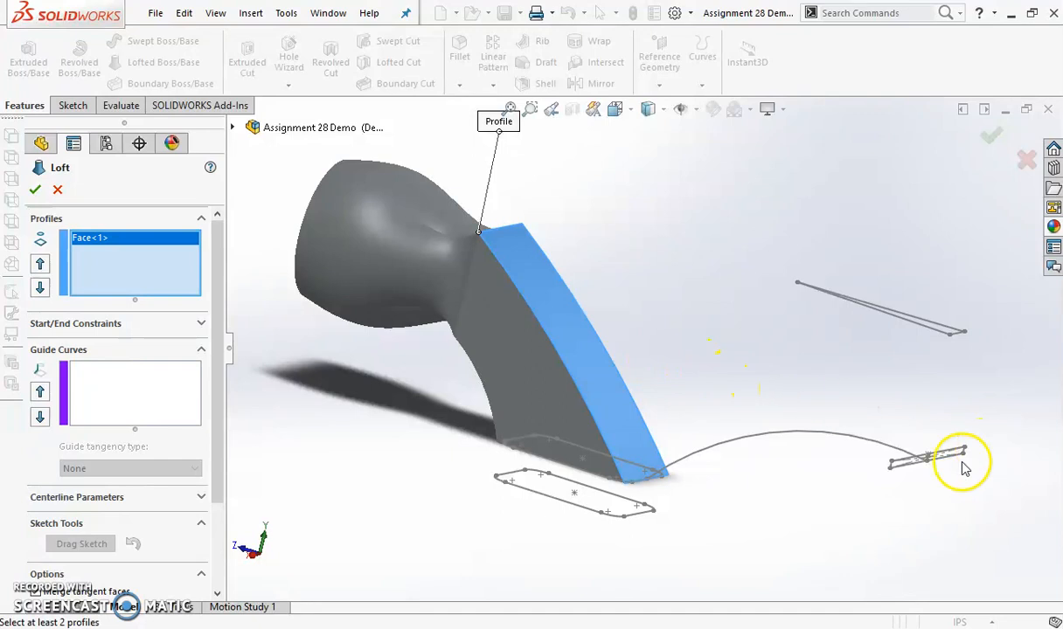
{"action": "scroll", "coordinate": [961, 470], "scroll_direction": "down", "scroll_amount": 2}
{"action": "left_click", "coordinate": [833, 462]}
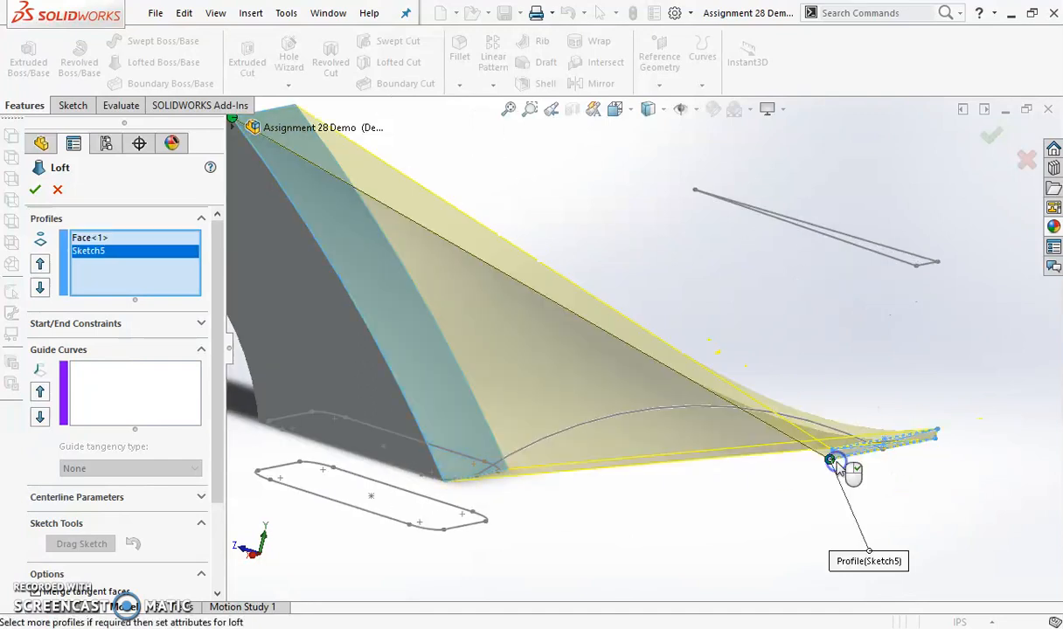
{"action": "left_click", "coordinate": [139, 372]}
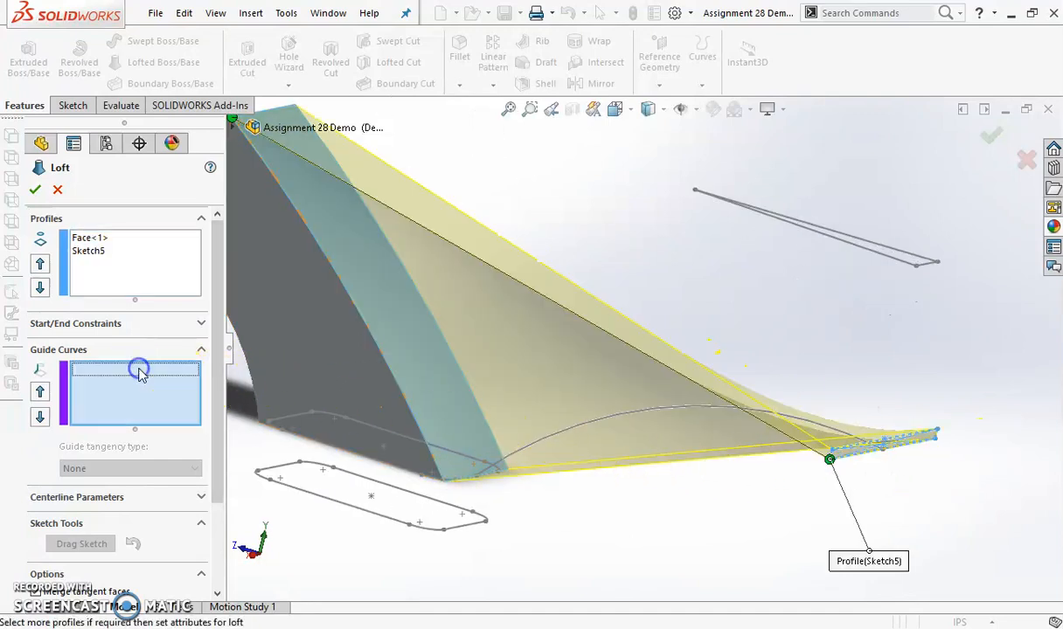
{"action": "left_click", "coordinate": [652, 409]}
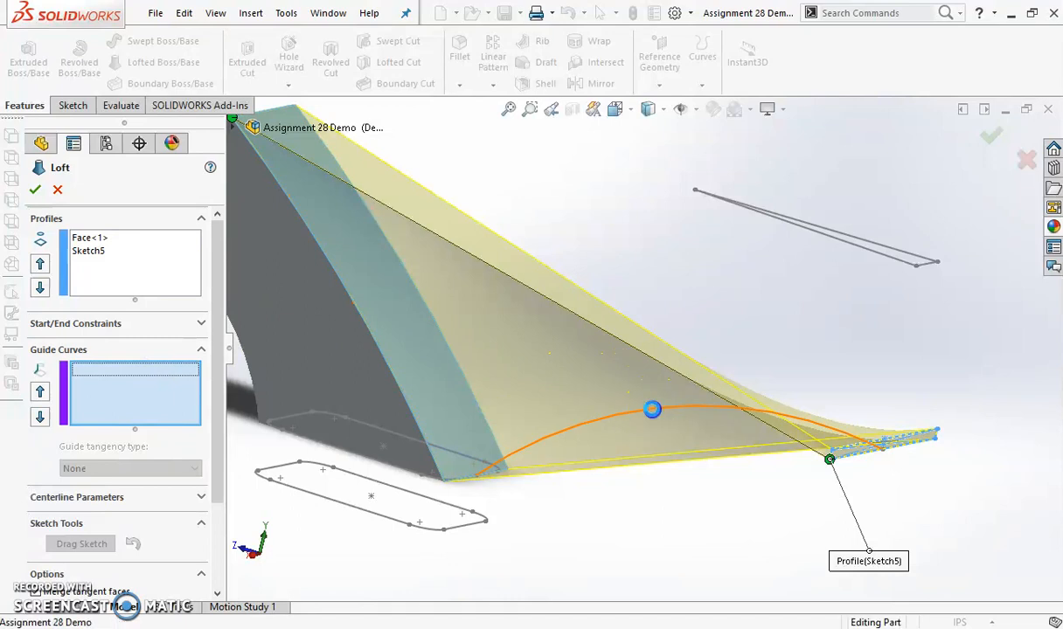
{"action": "mouse_move", "coordinate": [584, 423]}
{"action": "middle_mouse_down"}
{"action": "mouse_move", "coordinate": [700, 451]}
{"action": "mouse_move", "coordinate": [729, 413]}
{"action": "mouse_move", "coordinate": [750, 418]}
{"action": "mouse_move", "coordinate": [750, 434]}
{"action": "mouse_move", "coordinate": [690, 451]}
{"action": "middle_mouse_up"}
{"action": "middle_click_drag", "start_coordinate": [521, 361], "coordinate": [544, 337]}
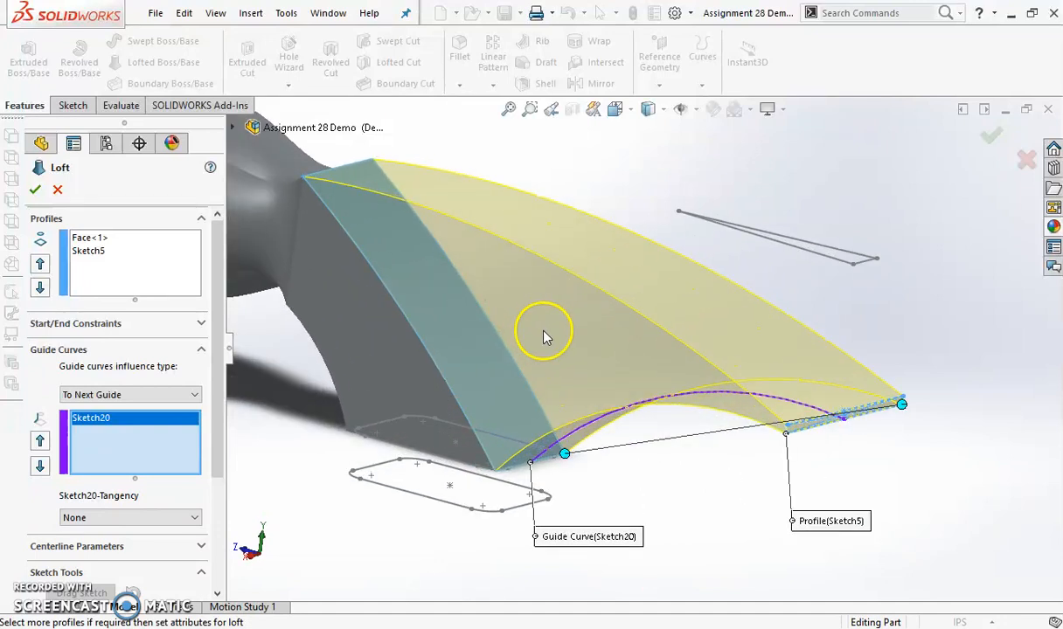
{"action": "left_click", "coordinate": [34, 189]}
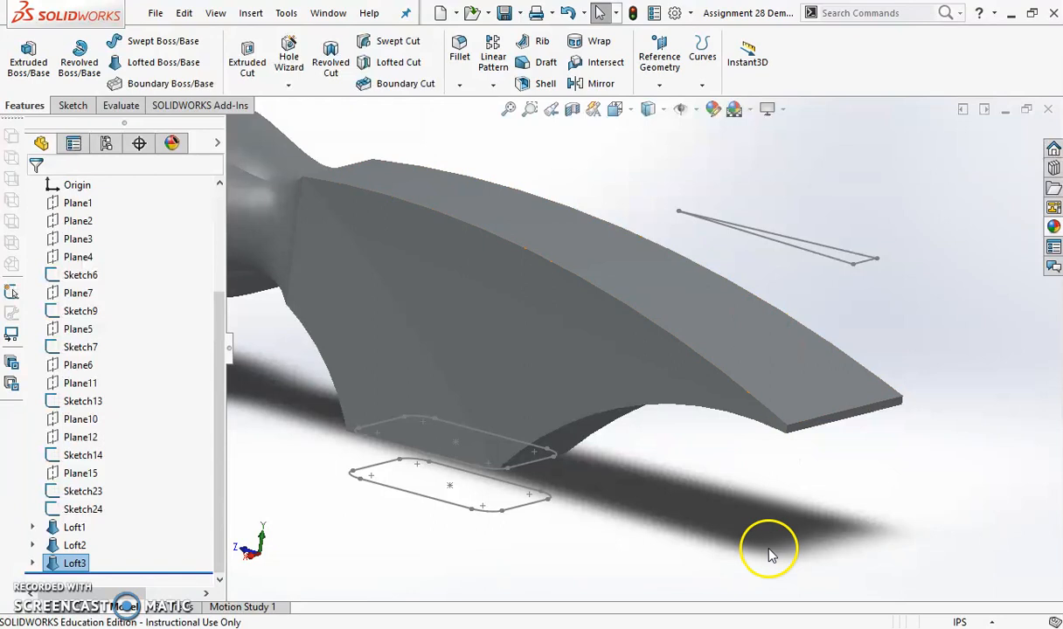
Cut the claw's nail slot by extruding the triangular Sketch23 above it with a Through All cut
{"action": "left_click", "coordinate": [255, 68]}
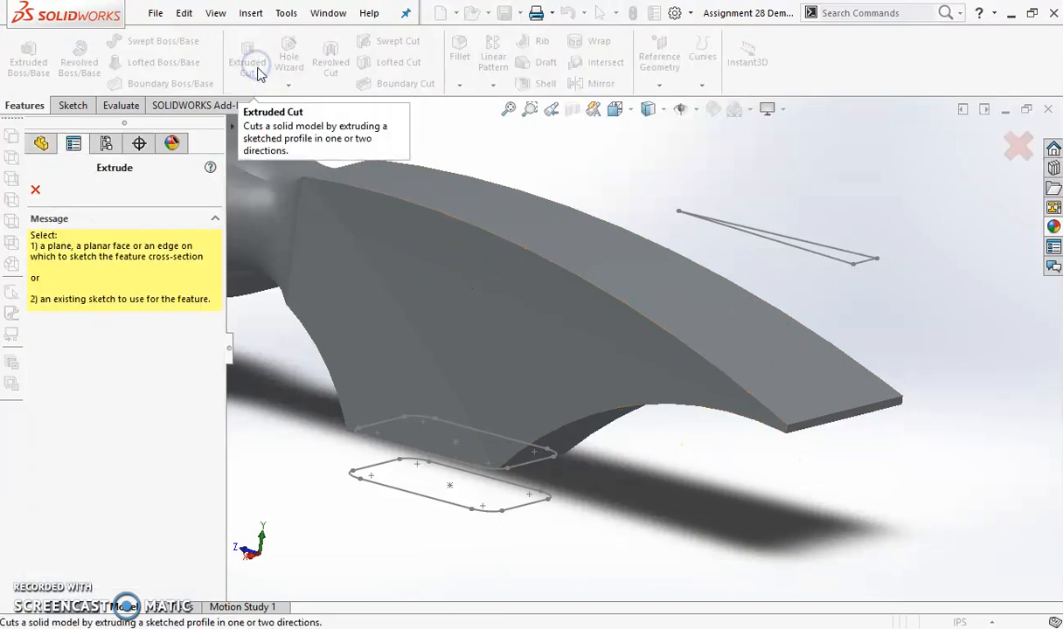
{"action": "left_click", "coordinate": [822, 259]}
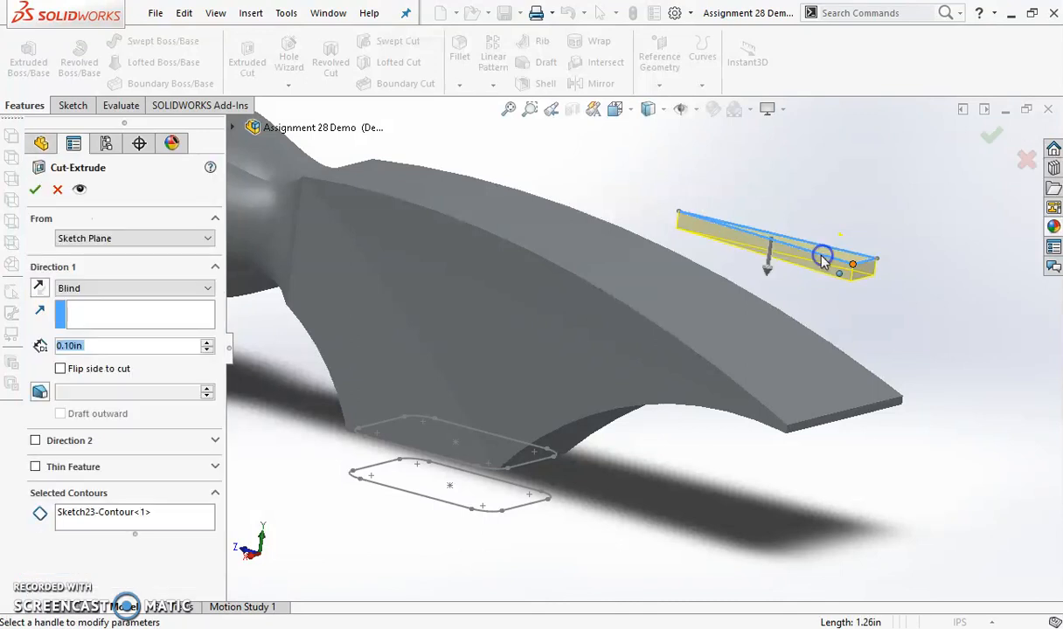
{"action": "left_click", "coordinate": [157, 299]}
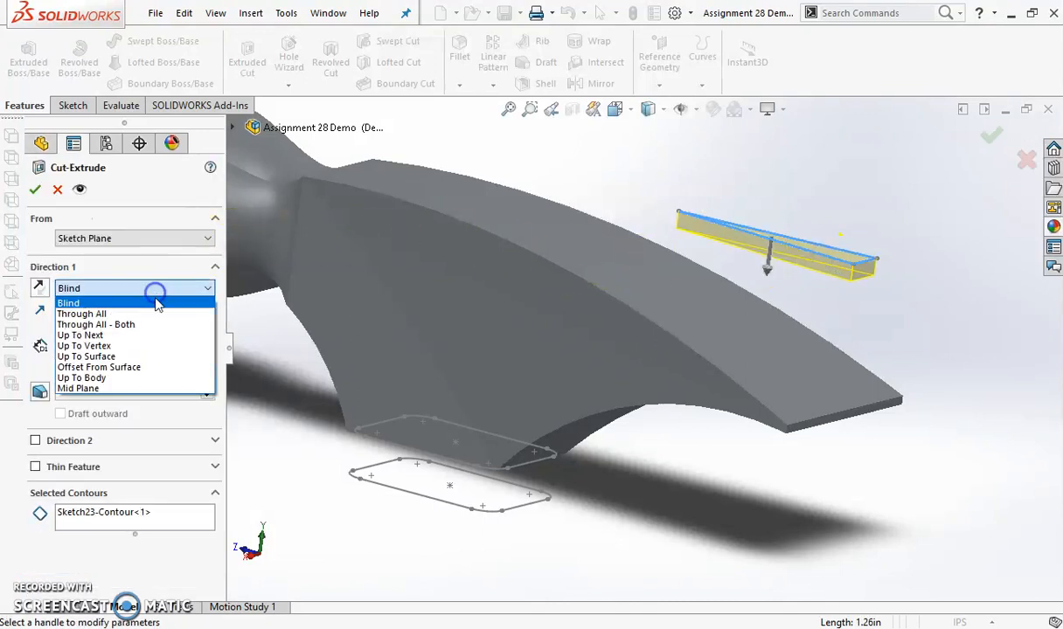
{"action": "left_click", "coordinate": [153, 310]}
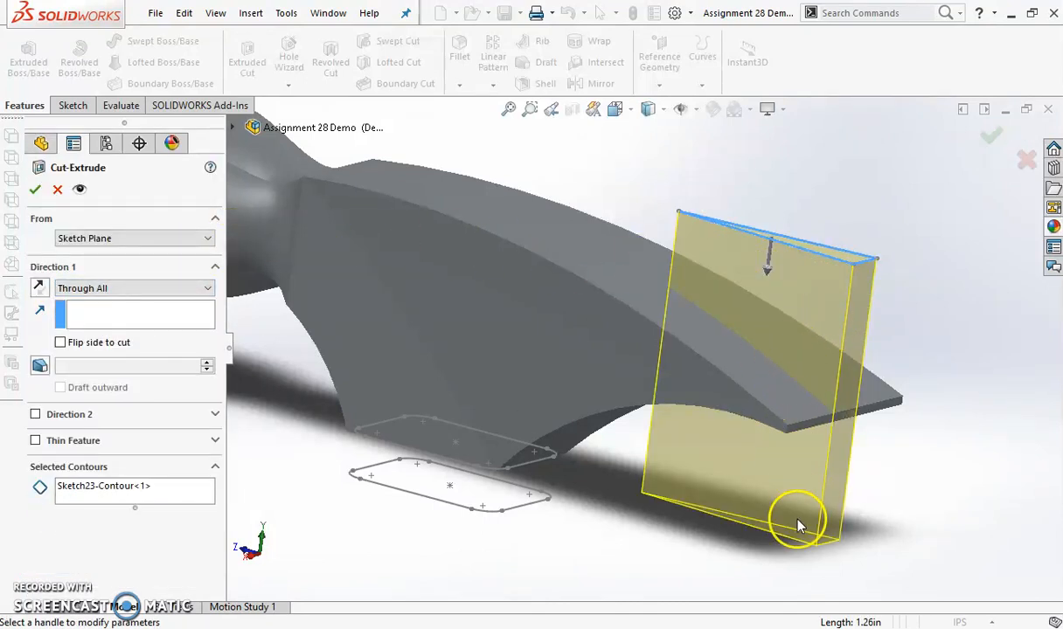
{"action": "left_click", "coordinate": [35, 190]}
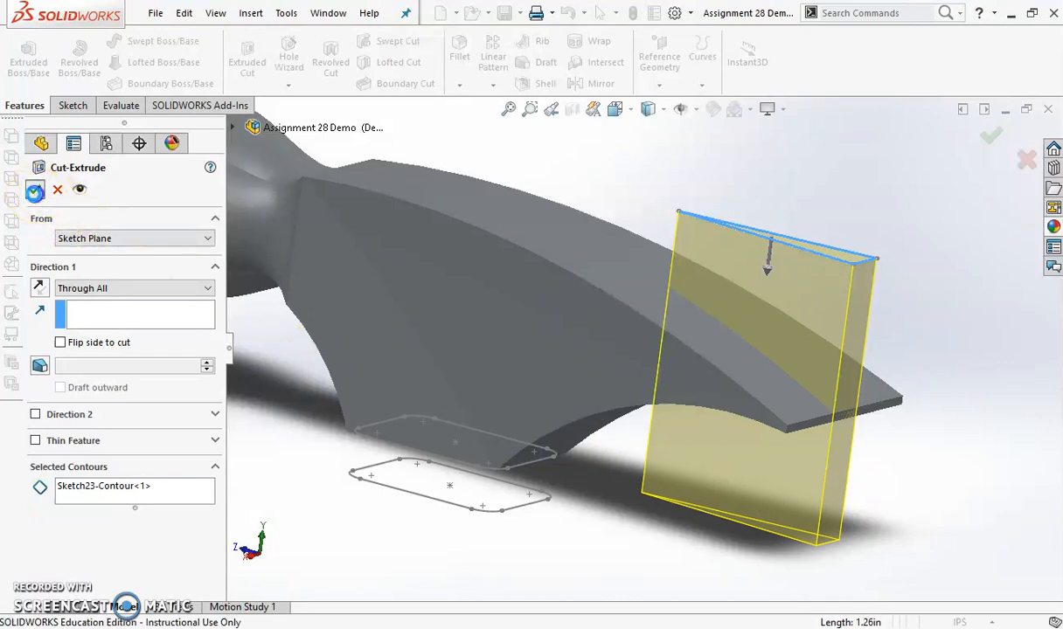
Start the handle loft through the three oval profiles Sketch6, Sketch9 and Sketch7, working upward from the handle's lower end
{"action": "scroll", "coordinate": [611, 337], "scroll_direction": "up", "scroll_amount": 5}
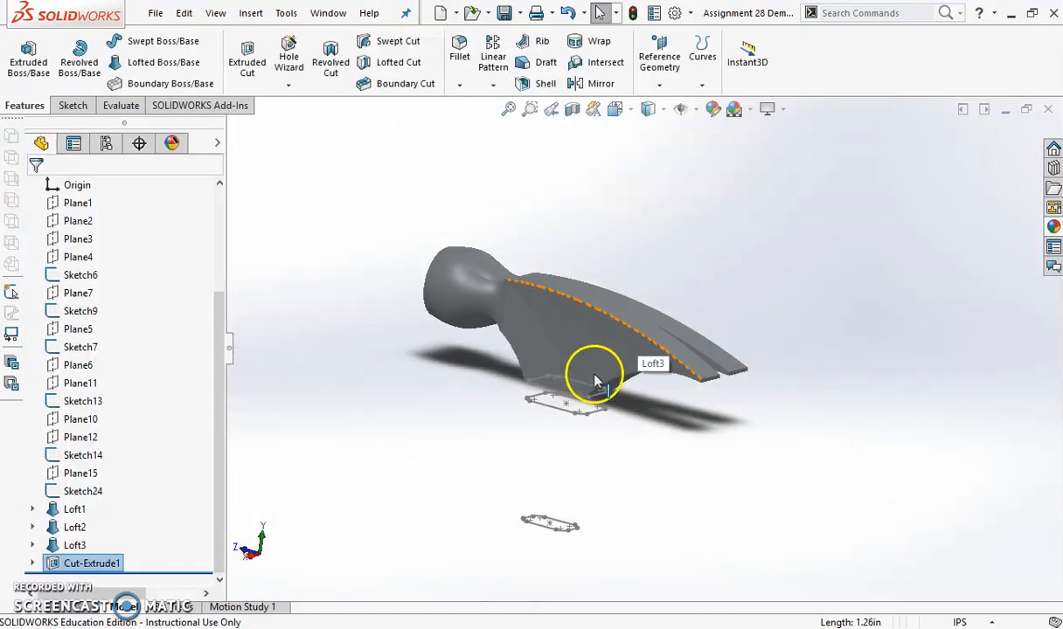
{"action": "scroll", "coordinate": [595, 382], "scroll_direction": "down", "scroll_amount": 2}
{"action": "scroll", "coordinate": [704, 469], "scroll_direction": "up", "scroll_amount": 5}
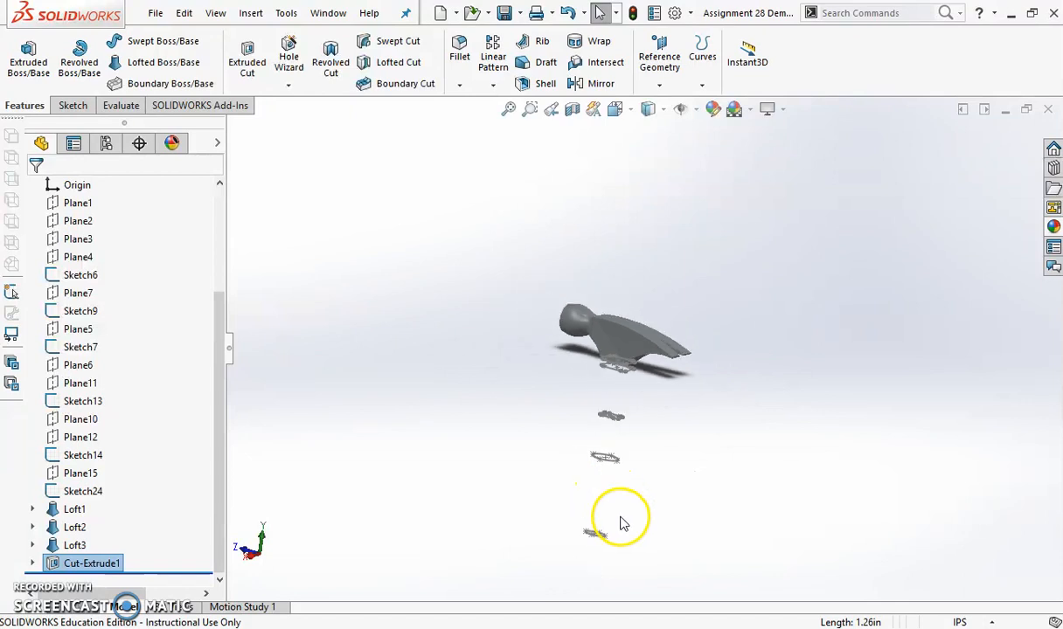
{"action": "scroll", "coordinate": [621, 516], "scroll_direction": "down", "scroll_amount": 3}
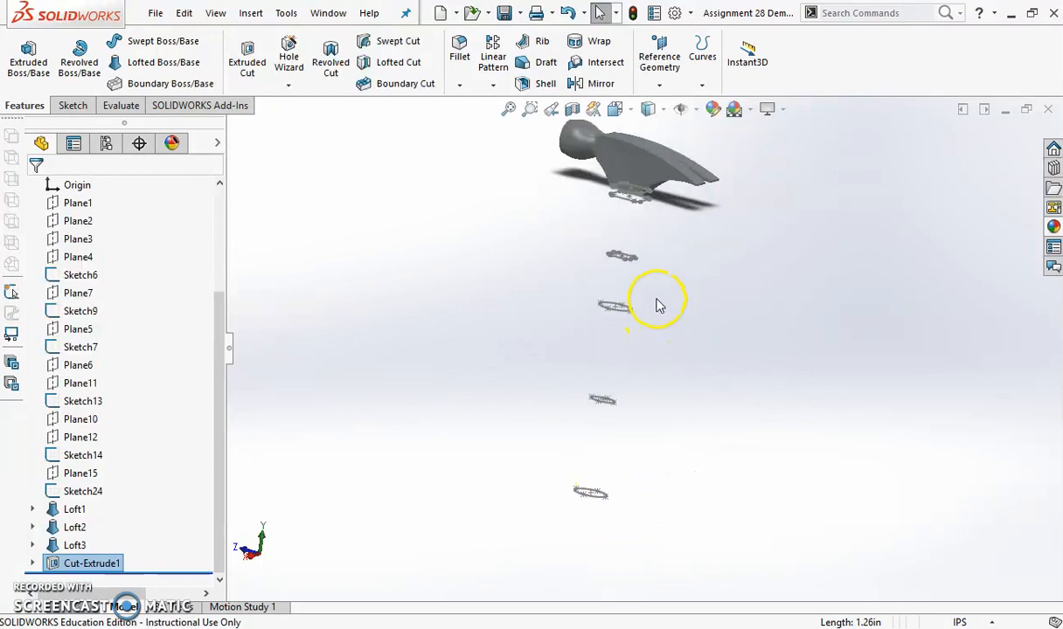
{"action": "scroll", "coordinate": [657, 300], "scroll_direction": "down", "scroll_amount": 1}
{"action": "middle_click_drag", "start_coordinate": [641, 414], "coordinate": [647, 456]}
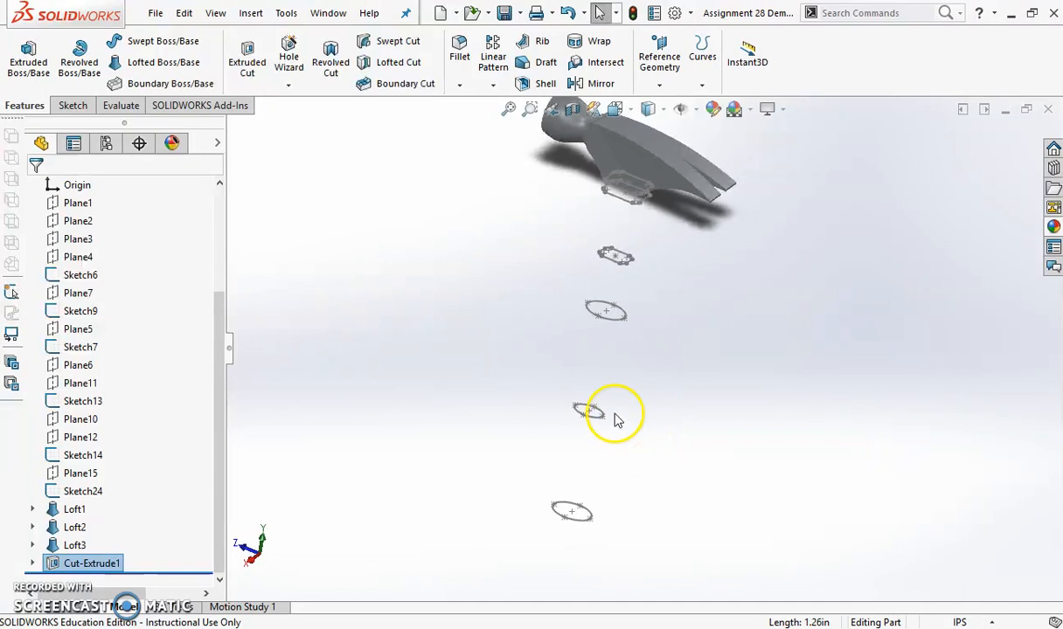
{"action": "scroll", "coordinate": [616, 421], "scroll_direction": "down", "scroll_amount": 1}
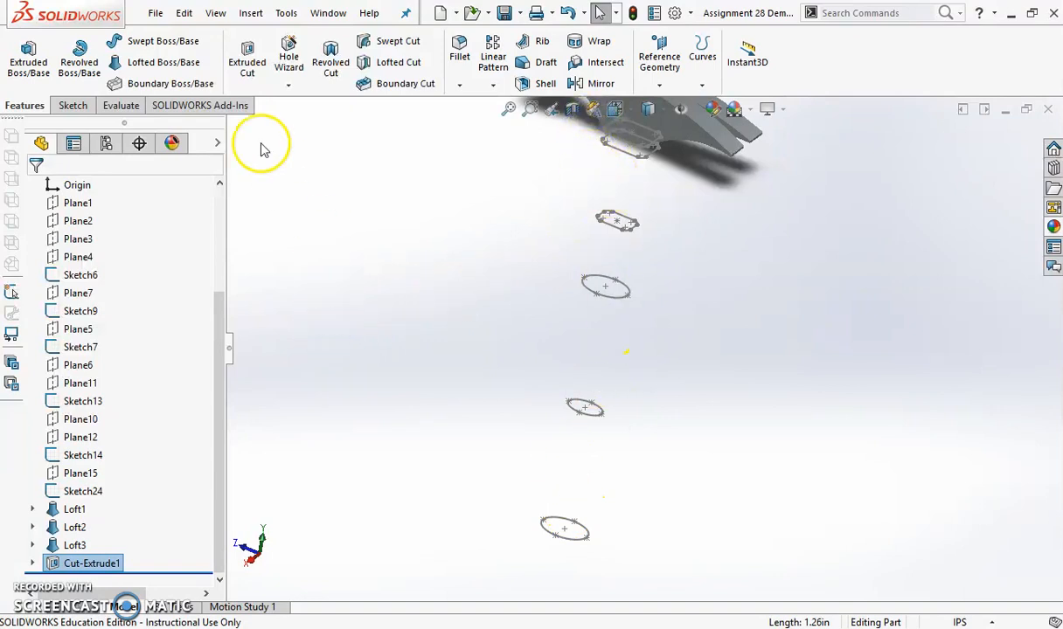
{"action": "left_click", "coordinate": [158, 62]}
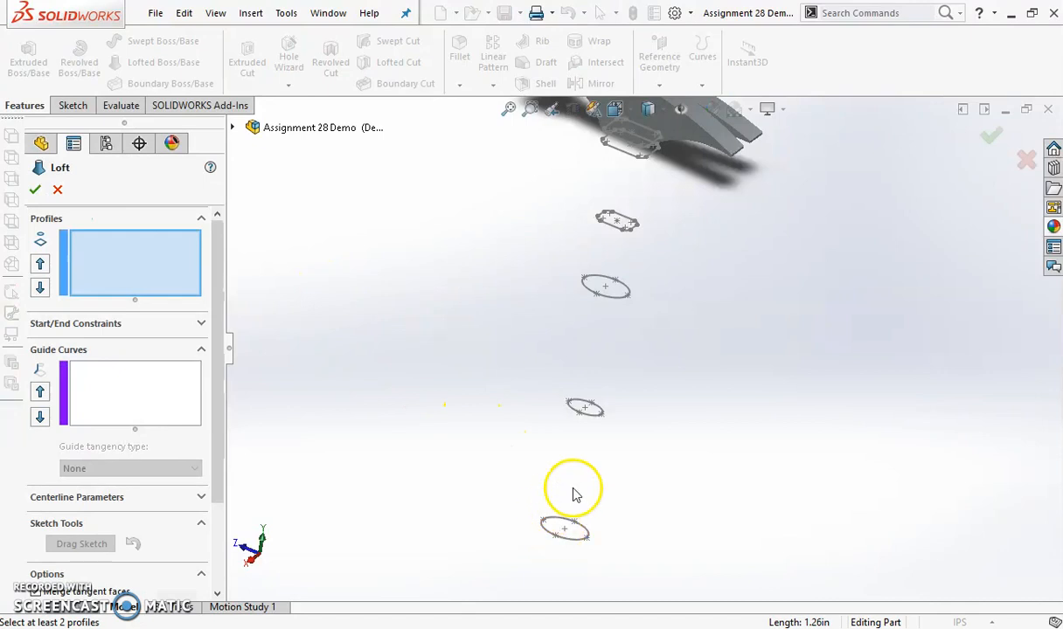
{"action": "left_click", "coordinate": [556, 536]}
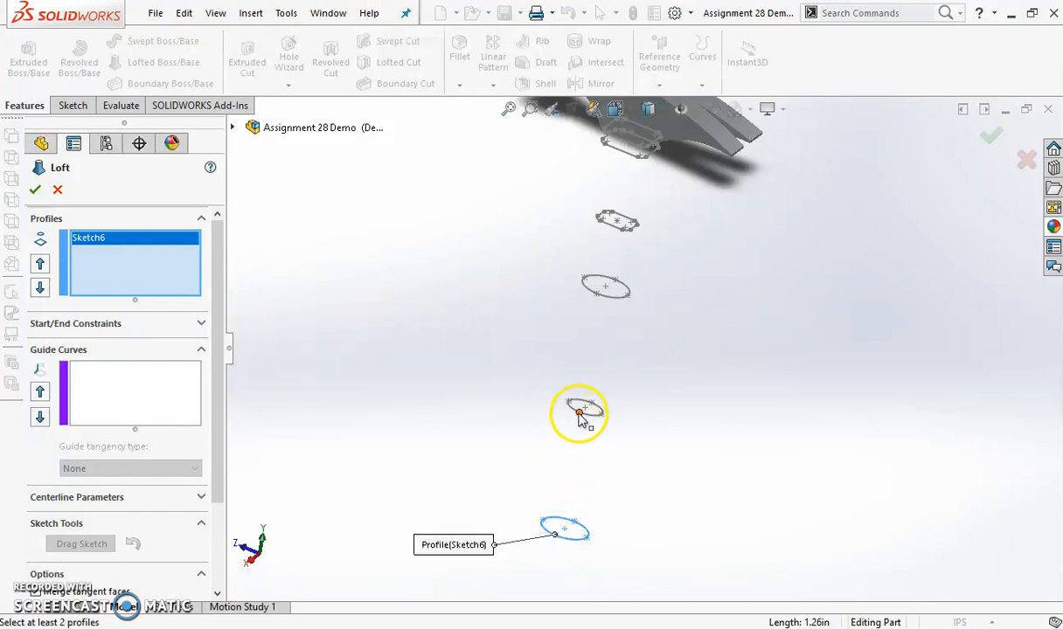
{"action": "left_click", "coordinate": [579, 413]}
{"action": "left_click", "coordinate": [568, 544]}
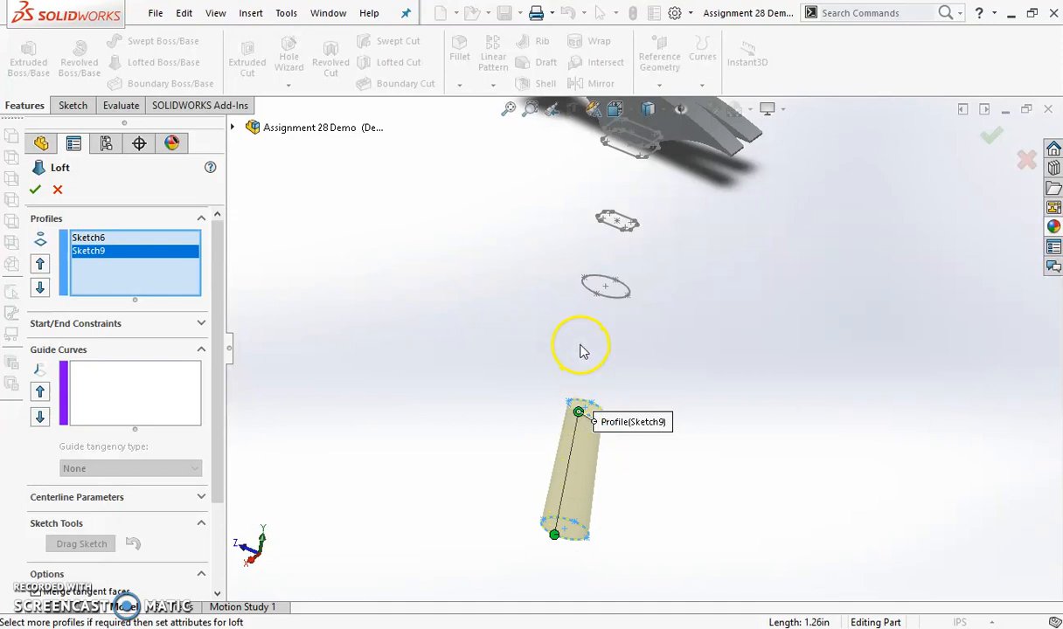
{"action": "left_click", "coordinate": [598, 295]}
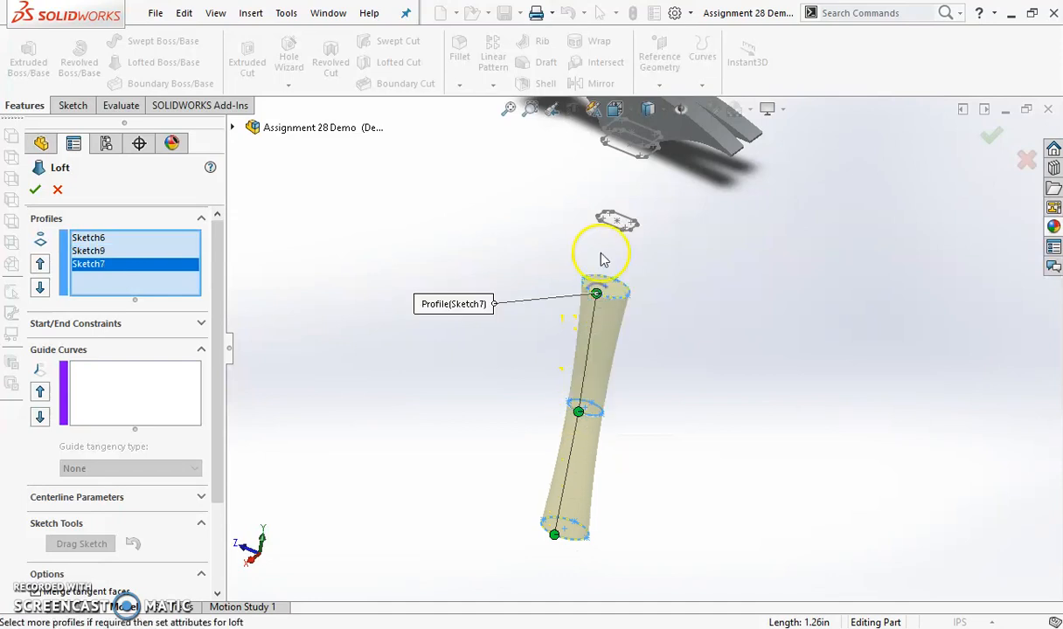
Add the rounded rectangles Sketch13, Sketch14 and Sketch24 as the upper loft profiles, ending at the underside of the neck
{"action": "left_click", "coordinate": [612, 228]}
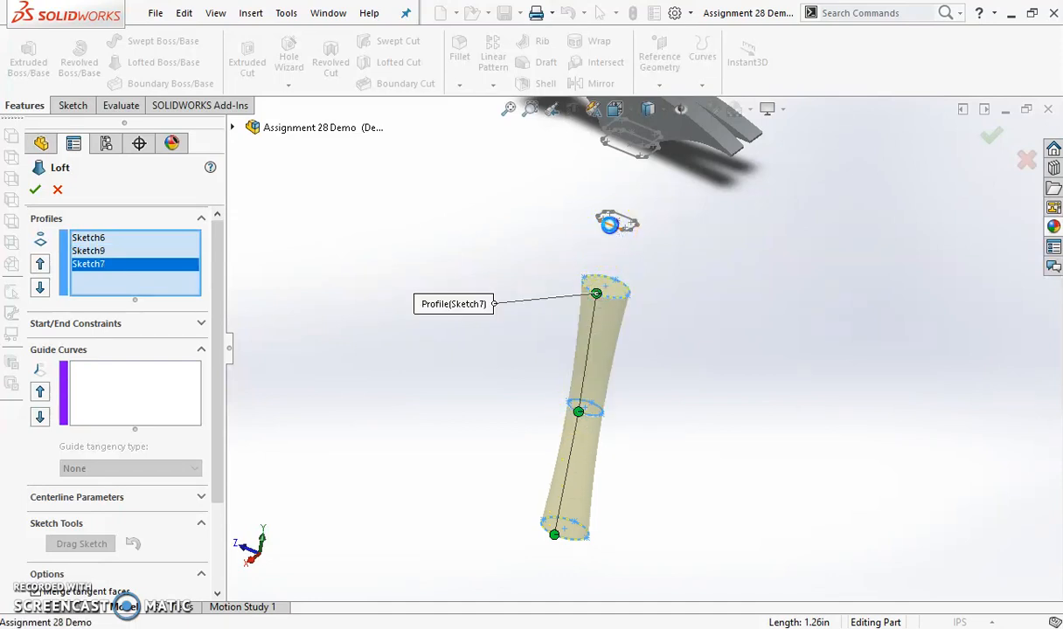
{"action": "scroll", "coordinate": [630, 218], "scroll_direction": "down", "scroll_amount": 3}
{"action": "scroll", "coordinate": [631, 221], "scroll_direction": "down", "scroll_amount": 3}
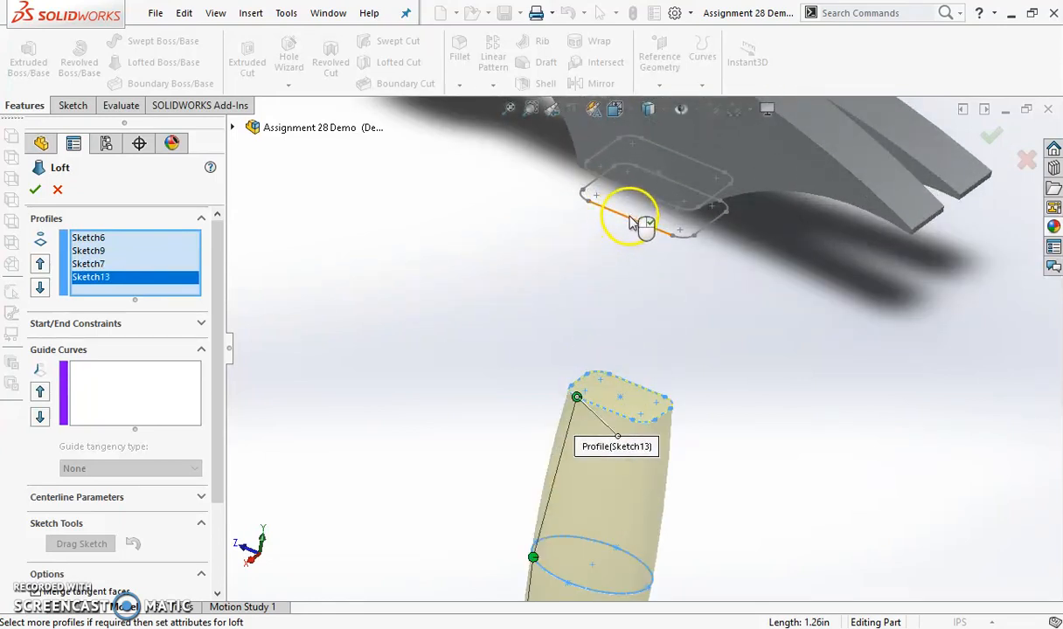
{"action": "left_click", "coordinate": [631, 222]}
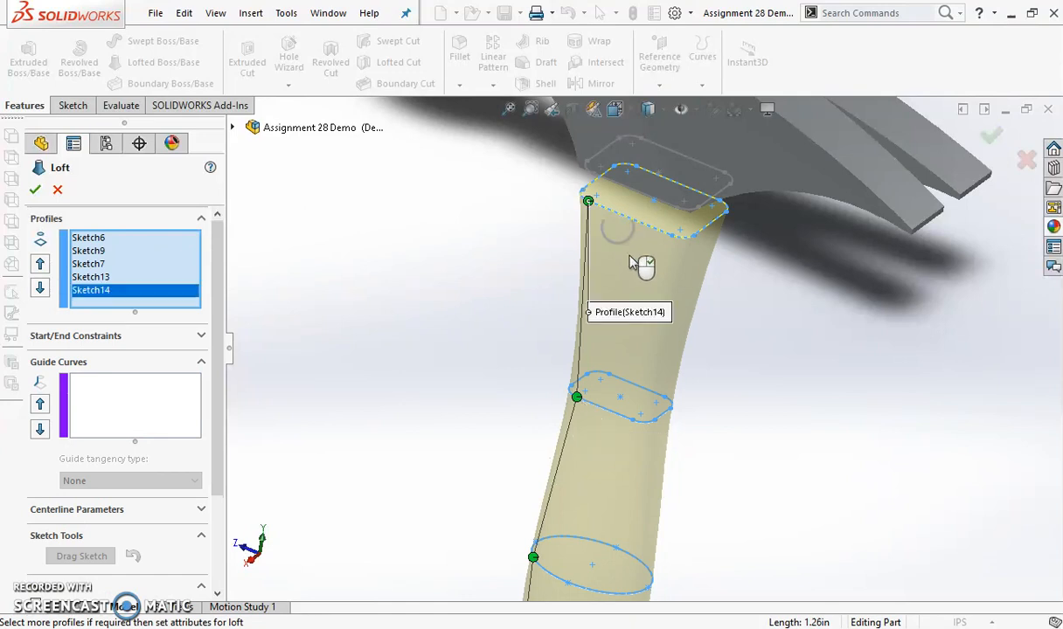
{"action": "middle_click_drag", "start_coordinate": [638, 272], "coordinate": [676, 110]}
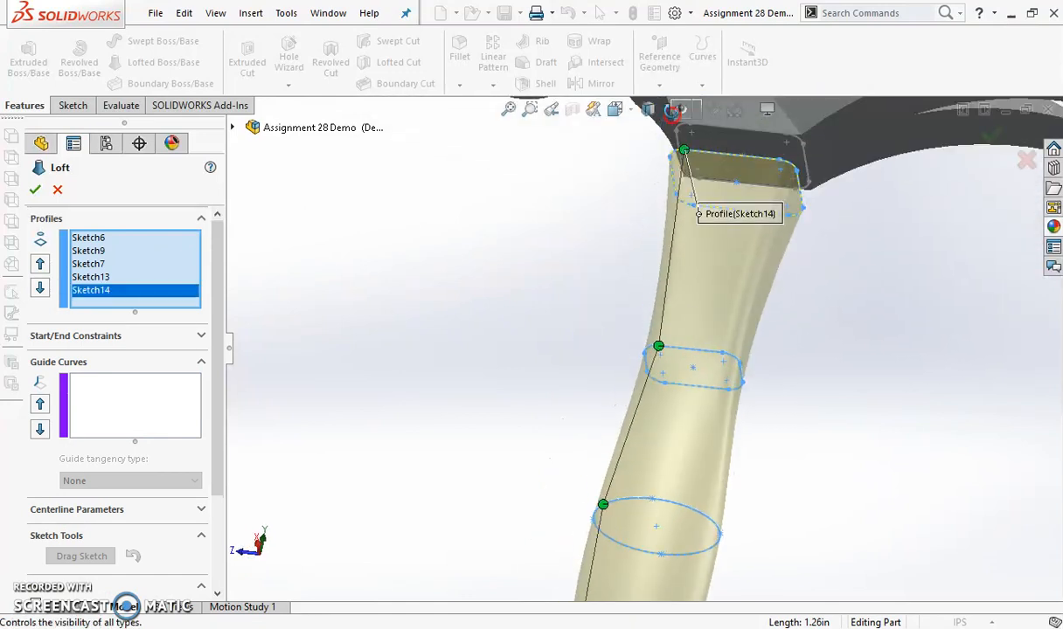
{"action": "scroll", "coordinate": [664, 276], "scroll_direction": "up", "scroll_amount": 2}
{"action": "scroll", "coordinate": [673, 262], "scroll_direction": "down", "scroll_amount": 6}
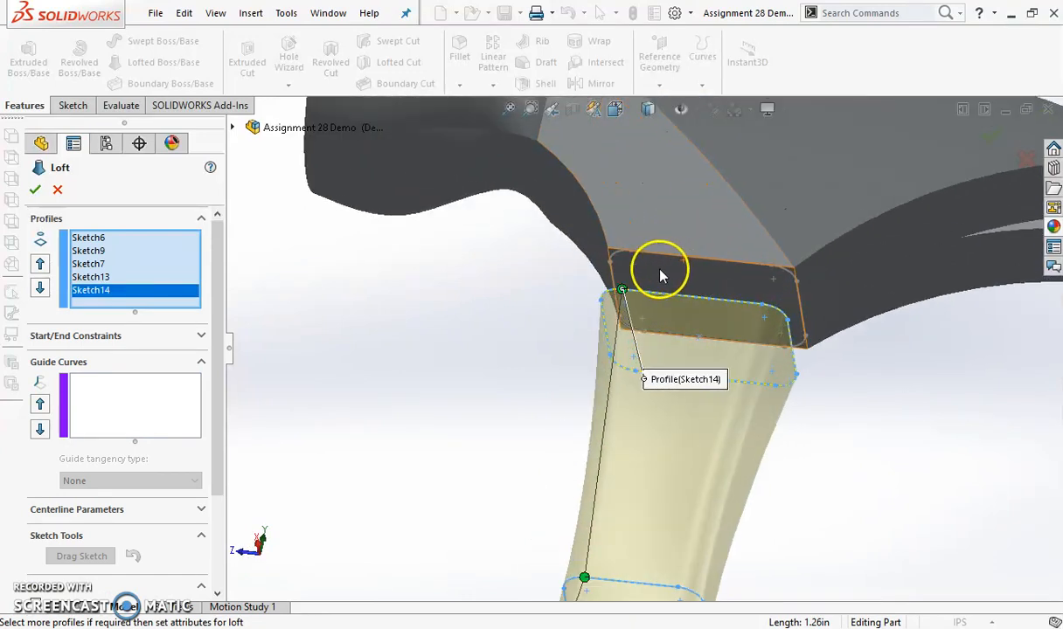
{"action": "scroll", "coordinate": [653, 284], "scroll_direction": "down", "scroll_amount": 1}
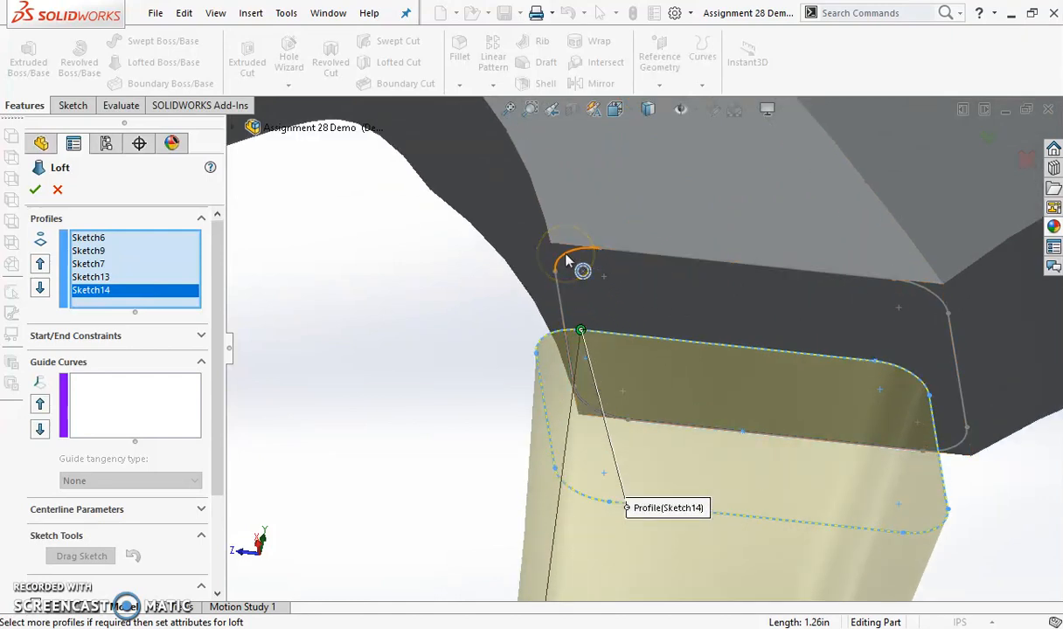
{"action": "left_click", "coordinate": [566, 261]}
Move the loft connector on Sketch24 to the corner point aligned with Sketch14's connector to remove the twist, and complete the handle loft
{"action": "mouse_move", "coordinate": [623, 316]}
{"action": "middle_mouse_down"}
{"action": "mouse_move", "coordinate": [629, 405]}
{"action": "mouse_move", "coordinate": [625, 324]}
{"action": "middle_mouse_up"}
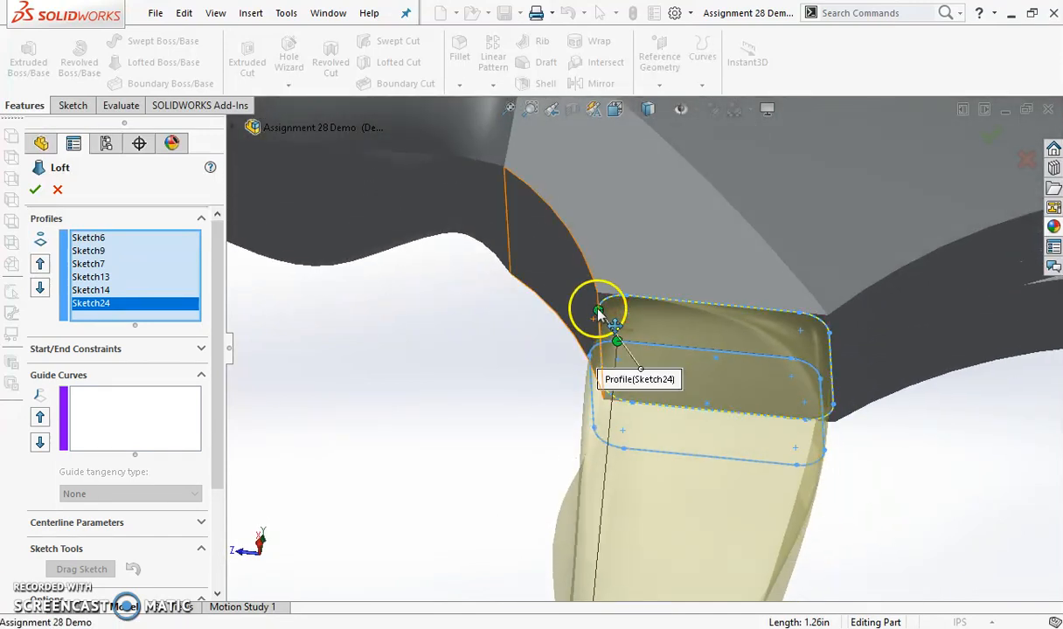
{"action": "left_click", "coordinate": [598, 312]}
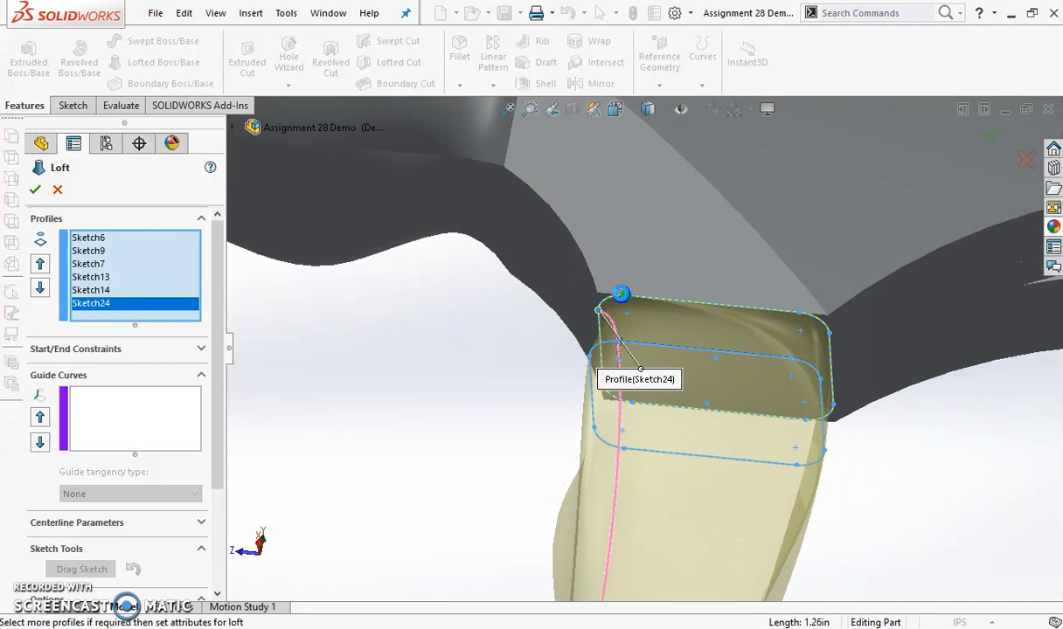
{"action": "left_click_drag", "start_coordinate": [621, 296], "coordinate": [637, 313]}
{"action": "middle_click_drag", "start_coordinate": [636, 312], "coordinate": [645, 256]}
{"action": "scroll", "coordinate": [628, 304], "scroll_direction": "down", "scroll_amount": 5}
{"action": "left_click_drag", "start_coordinate": [591, 309], "coordinate": [614, 317]}
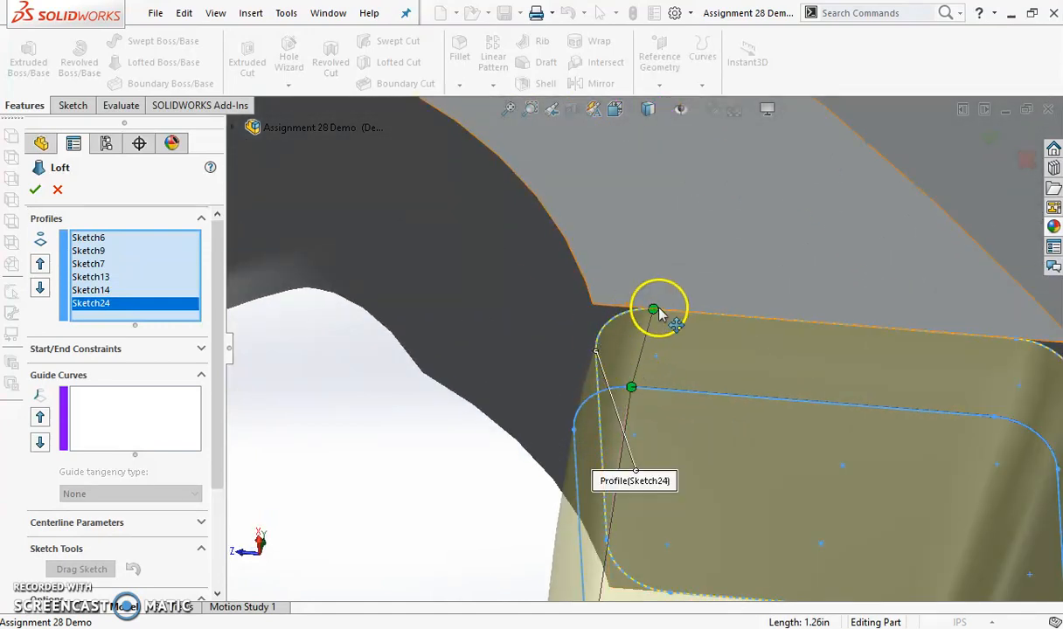
{"action": "scroll", "coordinate": [666, 288], "scroll_direction": "up", "scroll_amount": 5}
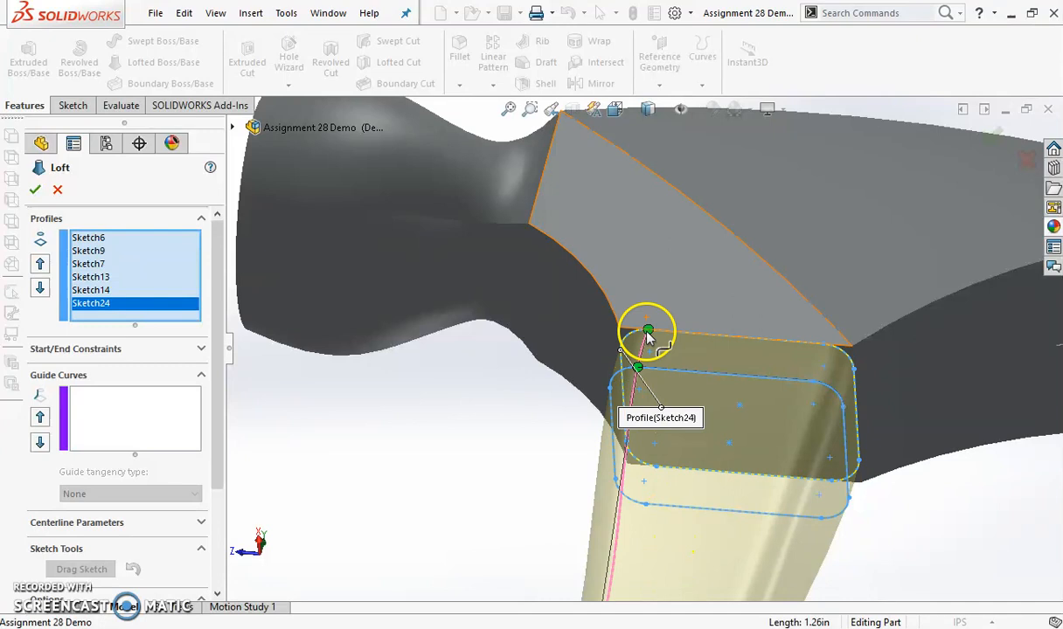
{"action": "scroll", "coordinate": [681, 332], "scroll_direction": "down", "scroll_amount": 2}
{"action": "scroll", "coordinate": [679, 351], "scroll_direction": "up", "scroll_amount": 5}
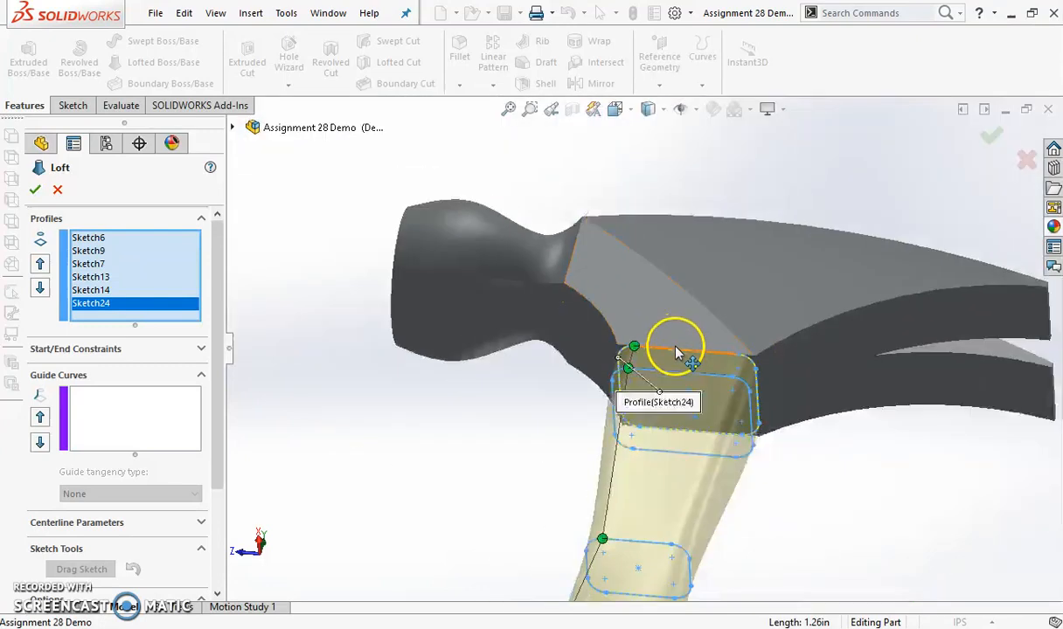
{"action": "left_click", "coordinate": [37, 192]}
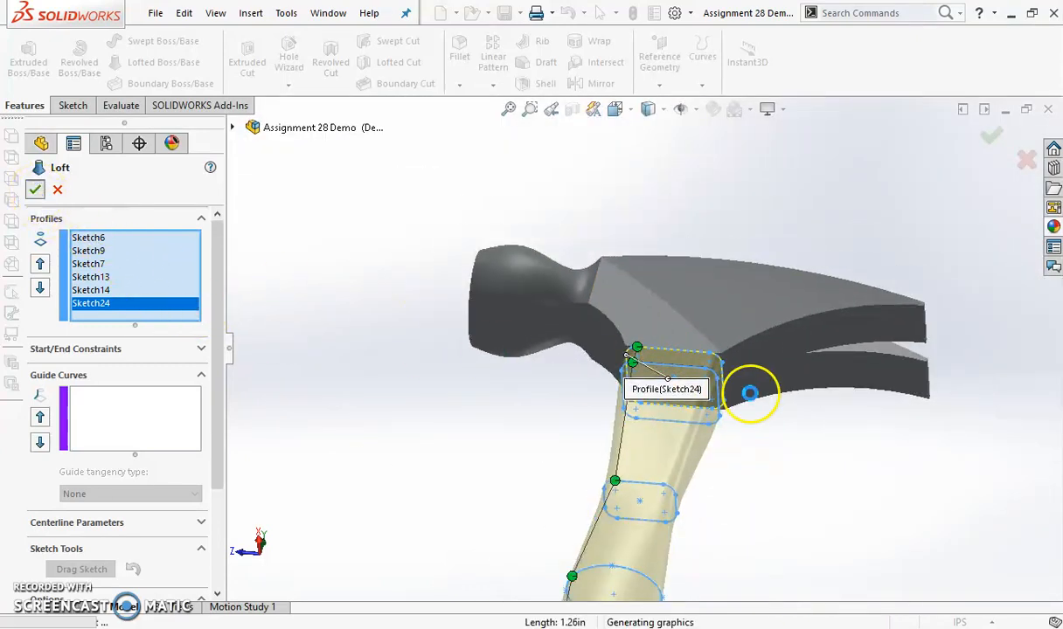
Examine the lofted hammer as a whole and close up where the handle meets the neck
{"action": "scroll", "coordinate": [704, 423], "scroll_direction": "up", "scroll_amount": 7}
{"action": "middle_click_drag", "start_coordinate": [644, 389], "coordinate": [679, 516]}
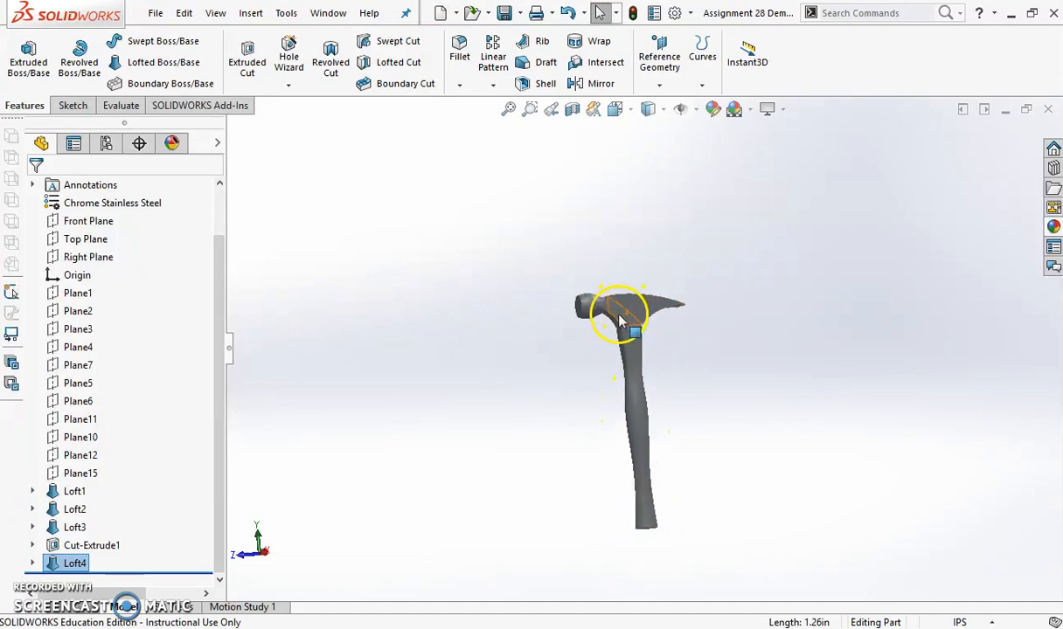
{"action": "scroll", "coordinate": [623, 319], "scroll_direction": "down", "scroll_amount": 6}
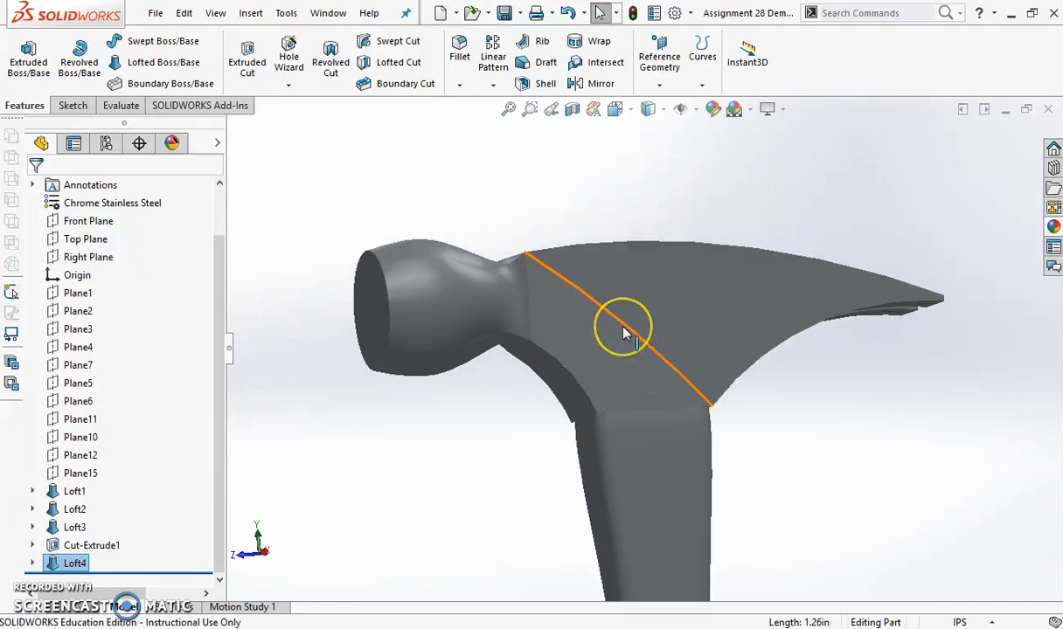
{"action": "middle_click_drag", "start_coordinate": [623, 333], "coordinate": [561, 483]}
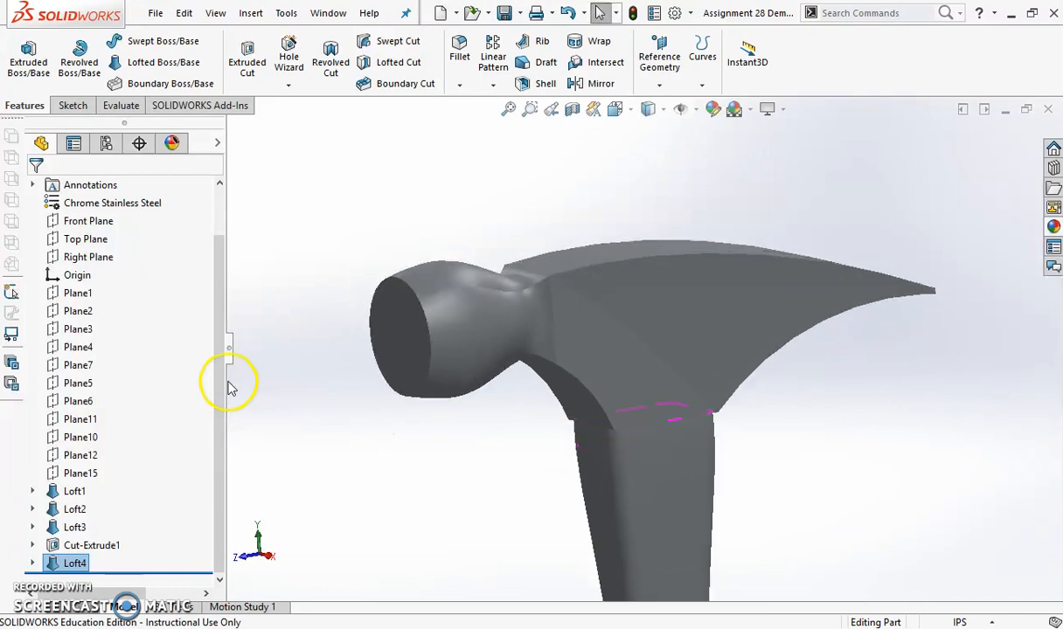
{"action": "scroll", "coordinate": [142, 372], "scroll_direction": "up", "scroll_amount": 1}
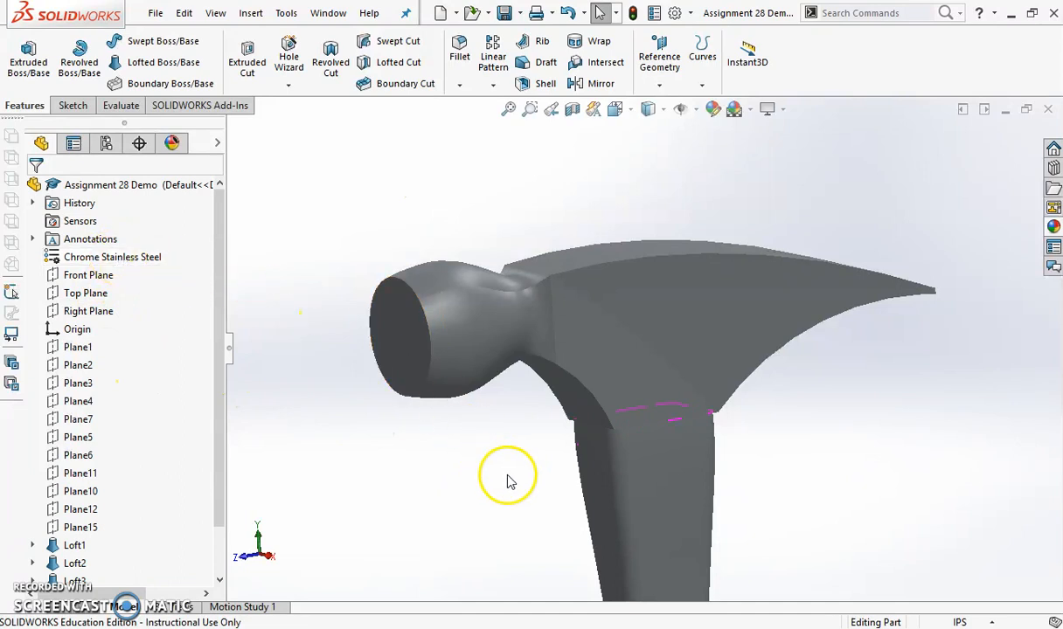
{"action": "scroll", "coordinate": [515, 485], "scroll_direction": "up", "scroll_amount": 5}
{"action": "scroll", "coordinate": [593, 518], "scroll_direction": "up", "scroll_amount": 4}
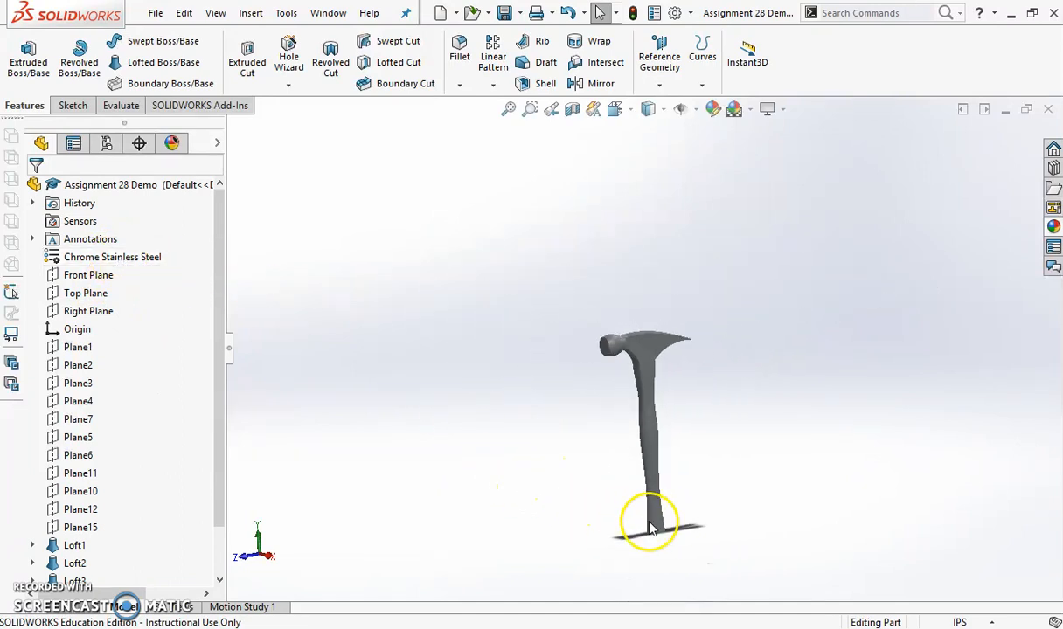
{"action": "middle_click_drag", "start_coordinate": [631, 505], "coordinate": [643, 573]}
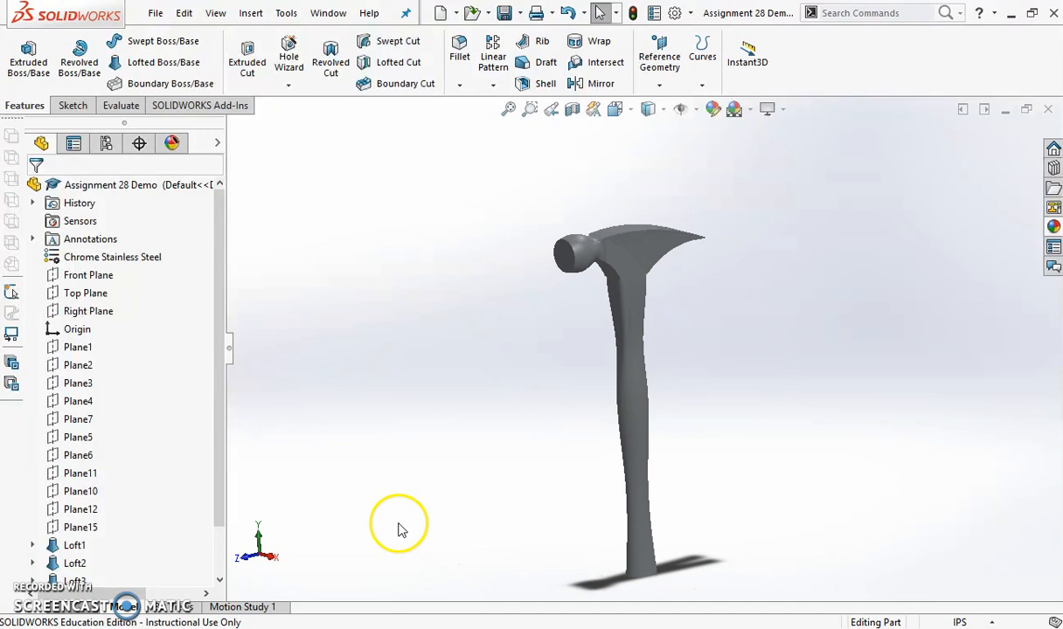
Apply the bright red colour from the standard swatches to the whole hammer body
{"action": "left_click", "coordinate": [628, 367]}
{"action": "right_click", "coordinate": [631, 374]}
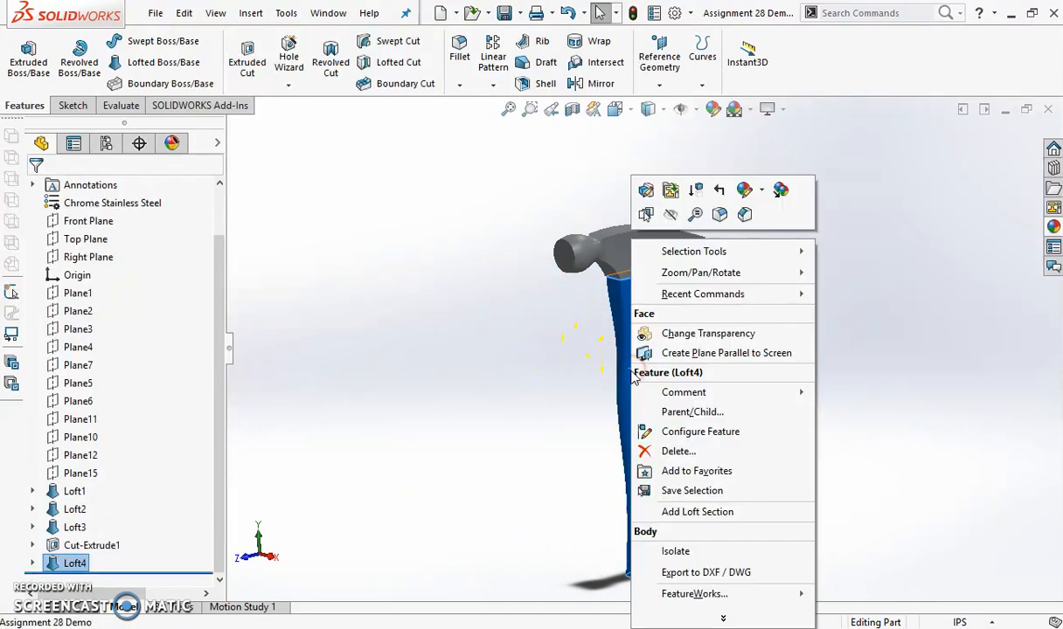
{"action": "left_click", "coordinate": [757, 194]}
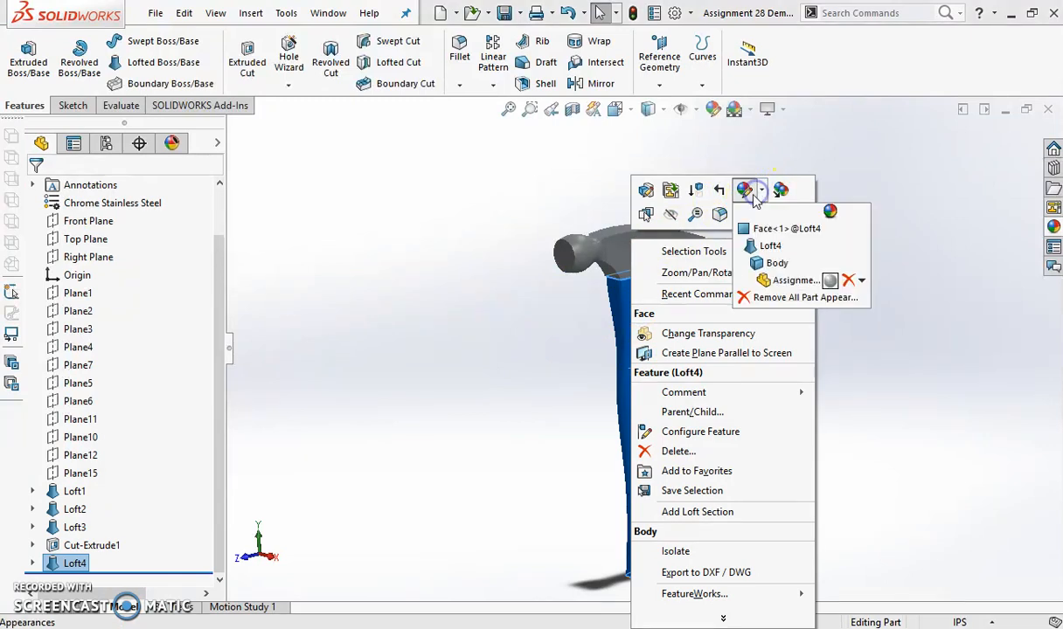
{"action": "left_click", "coordinate": [772, 265]}
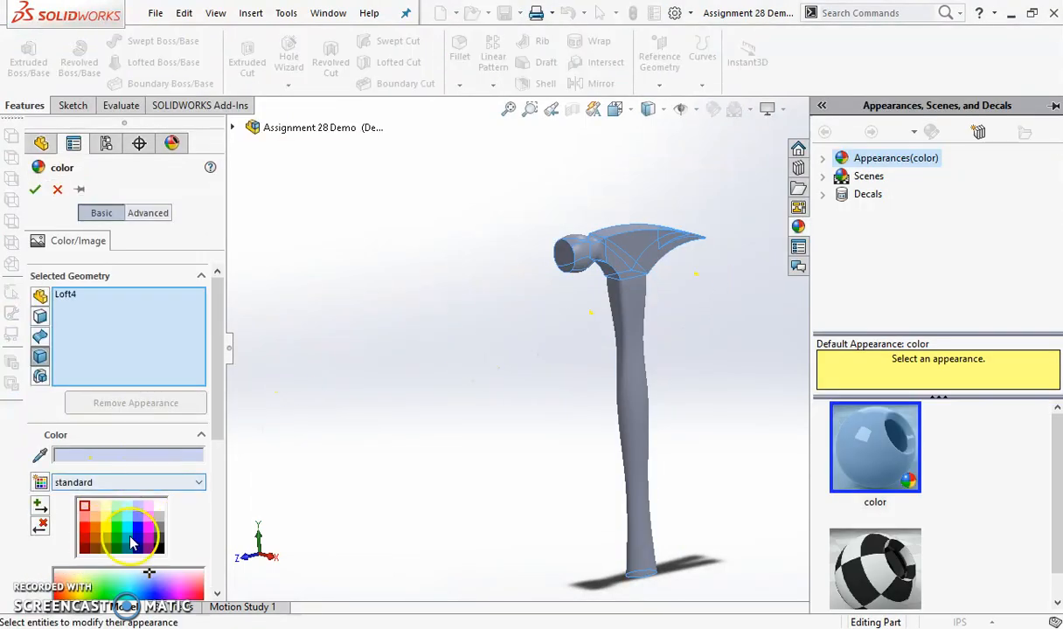
{"action": "left_click", "coordinate": [128, 532]}
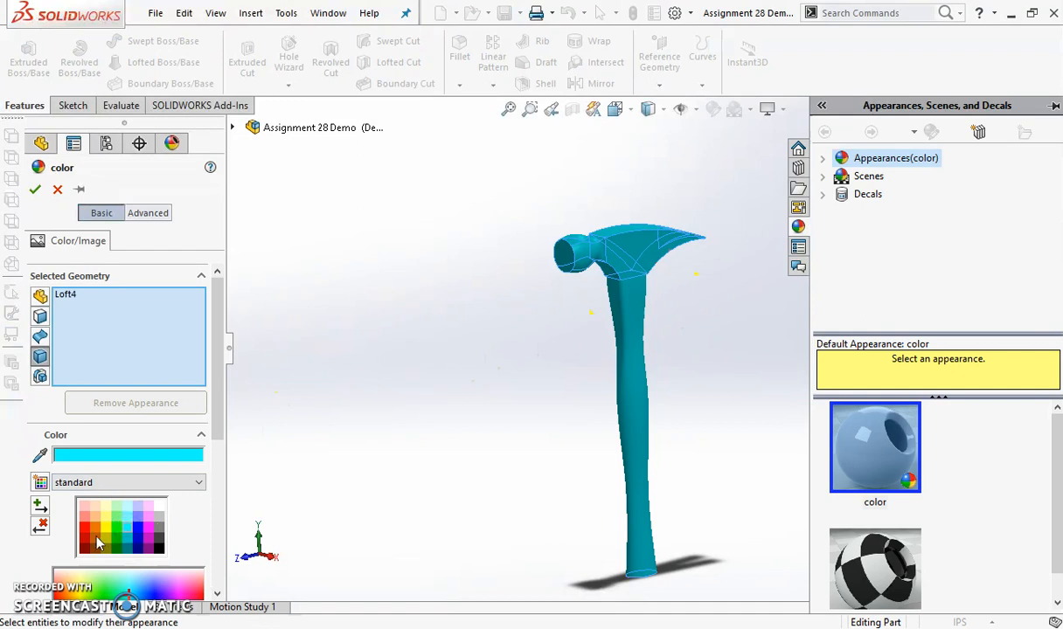
{"action": "left_click", "coordinate": [87, 530]}
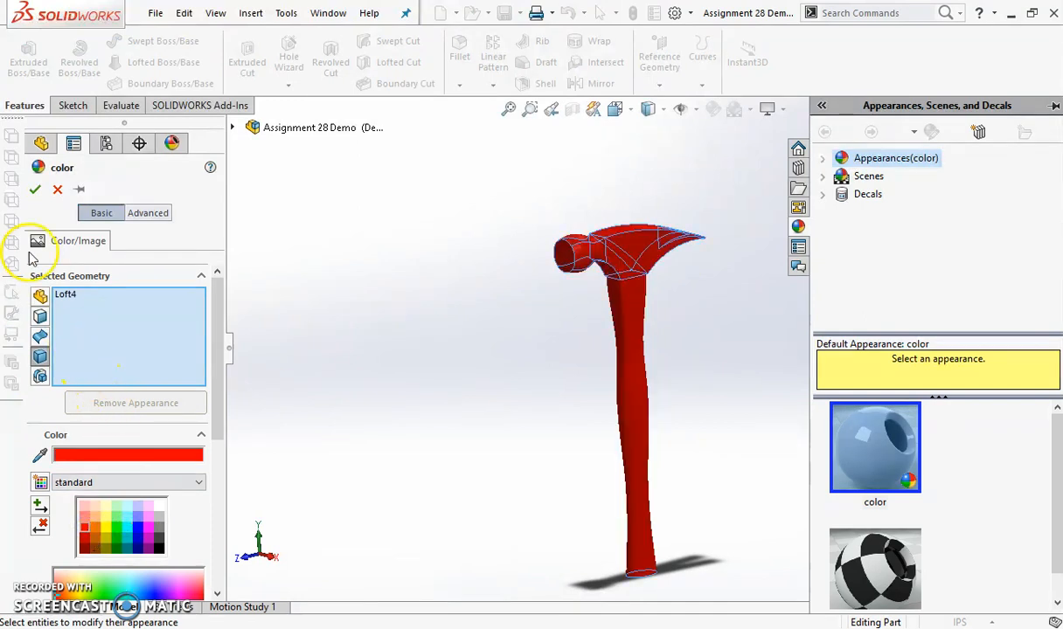
{"action": "left_click", "coordinate": [35, 191]}
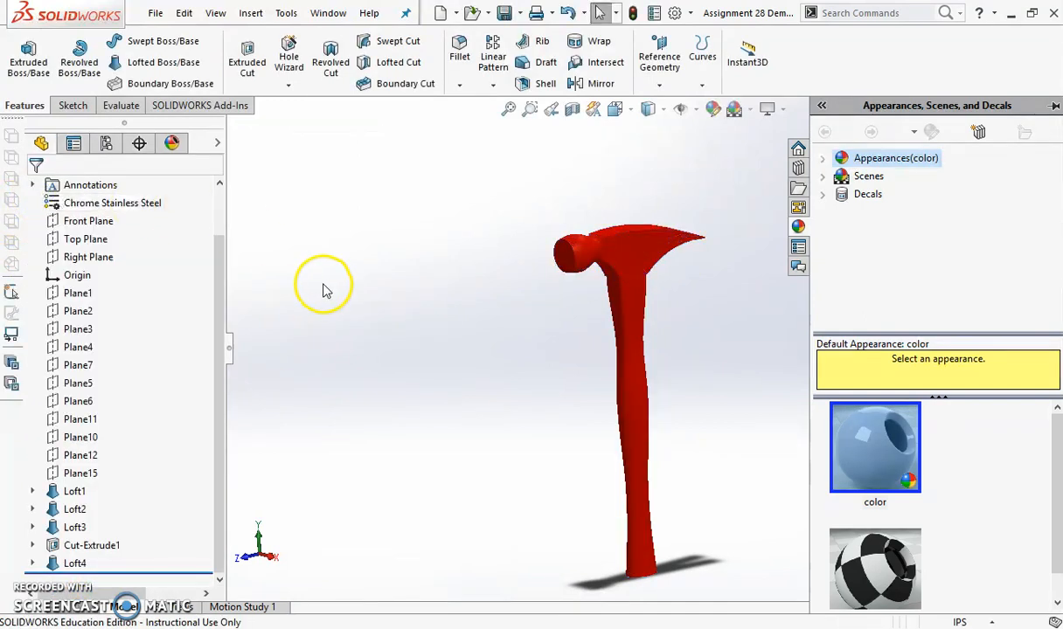